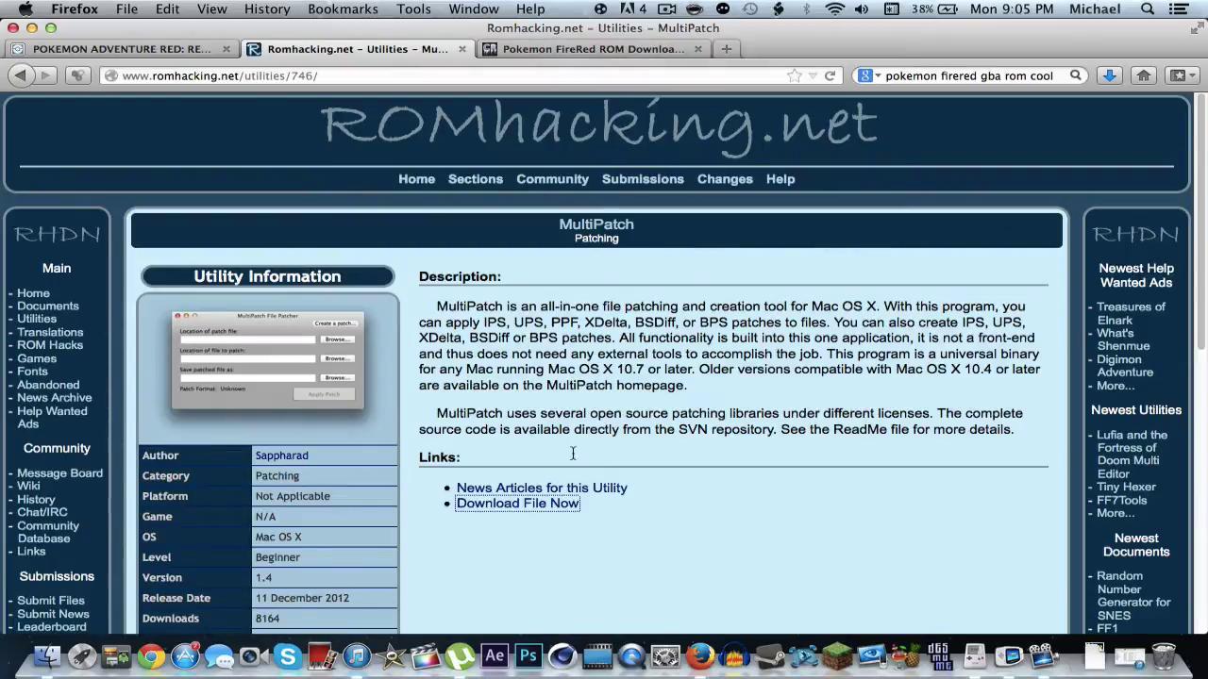
Save the MultiPatch archive multipatch14.zip (425 KB) from the ROMhacking.net utility page
click(553, 510)
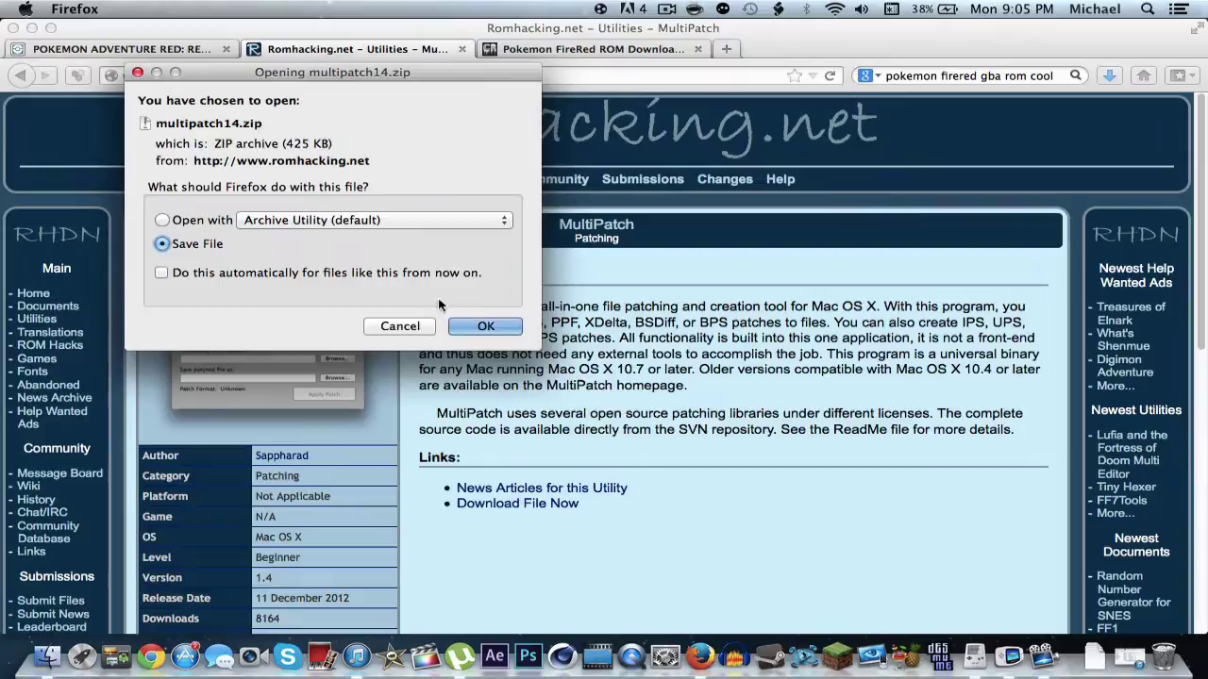
click(488, 326)
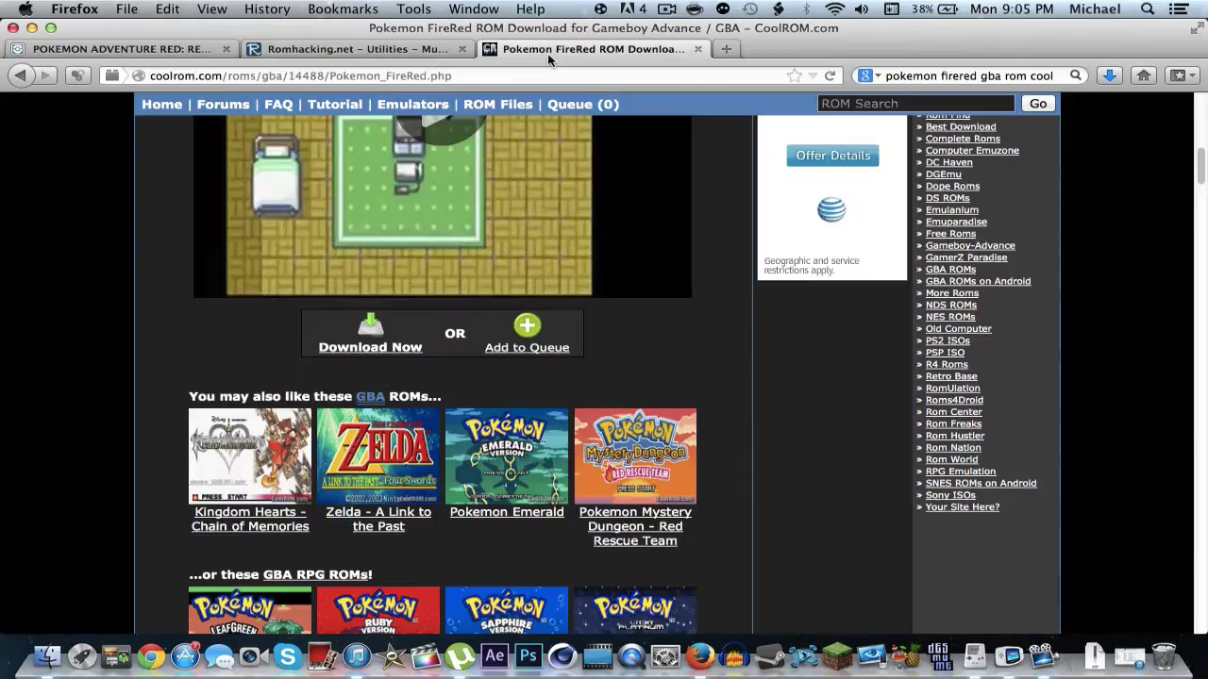
Save Pokemon FireRed.zip (5.0 MB) from CoolROM, close its popup, and return to the Adventure Red thread
click(551, 54)
drag(1196, 178, 1197, 121)
scroll(1051, 350, down, 5)
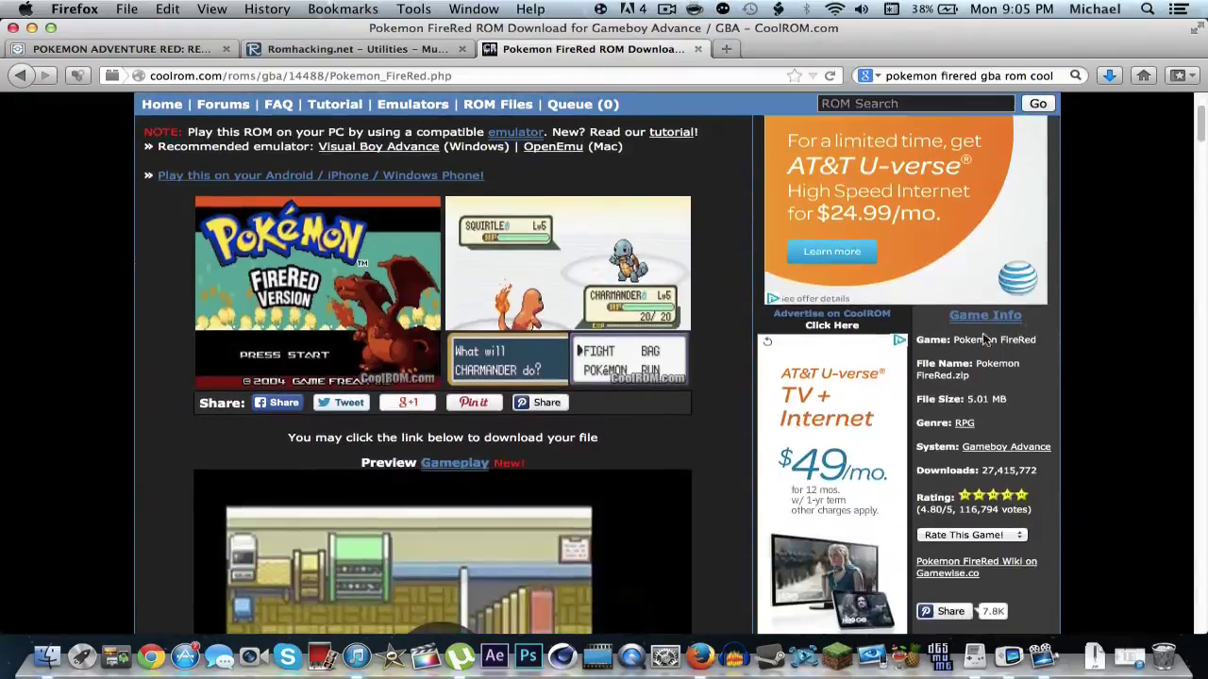
scroll(661, 410, down, 3)
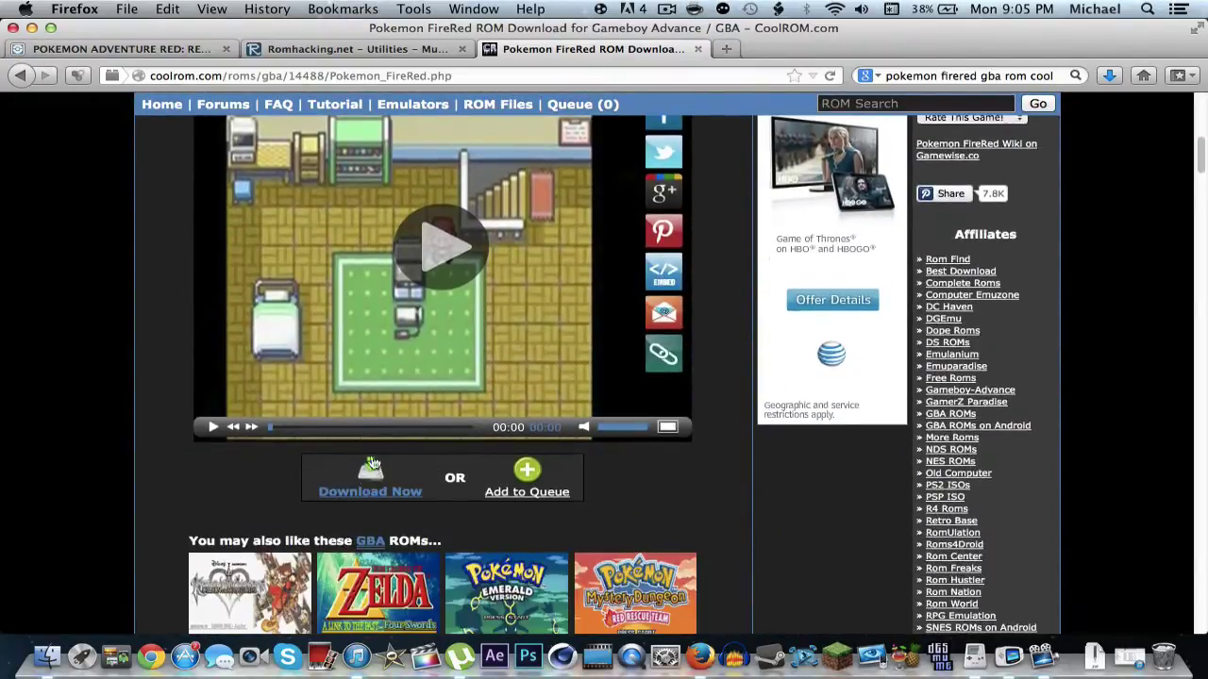
click(365, 490)
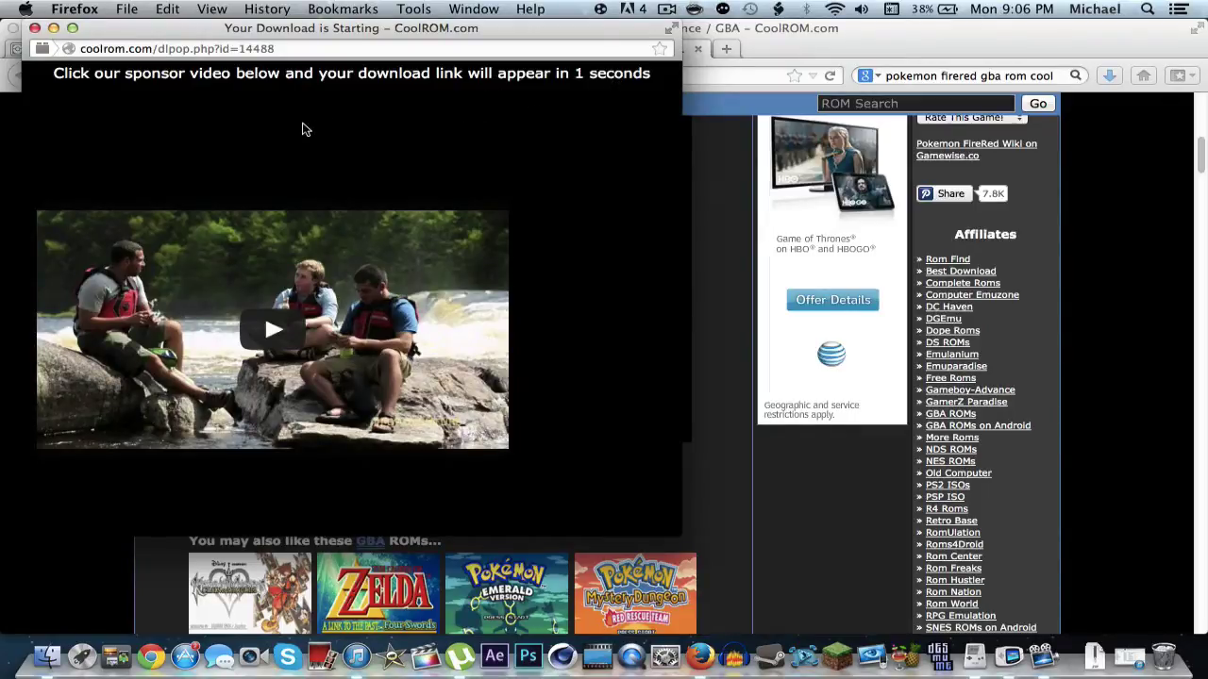
click(379, 110)
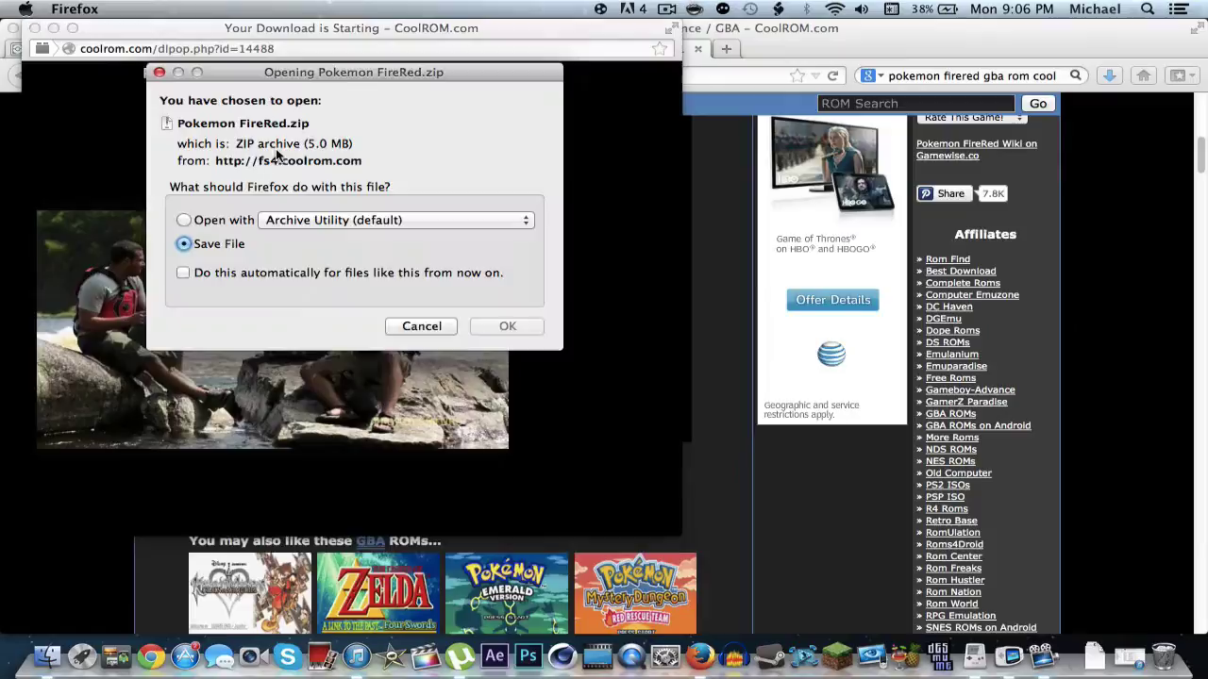
click(507, 326)
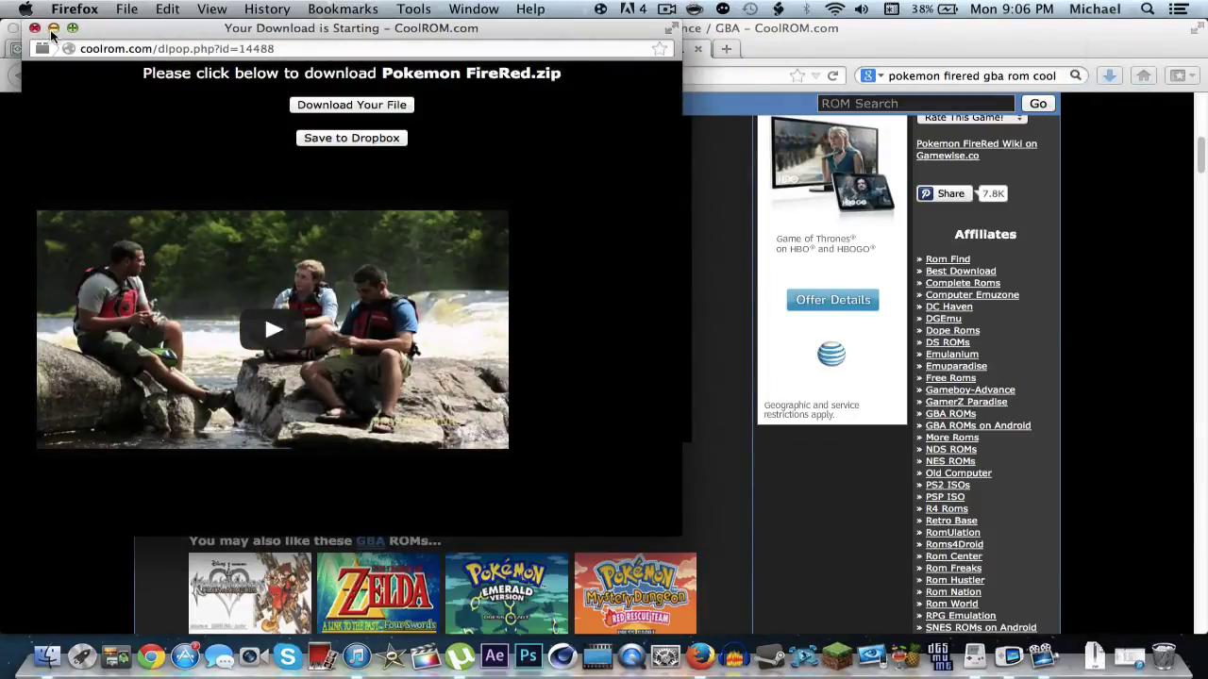
click(35, 28)
click(166, 49)
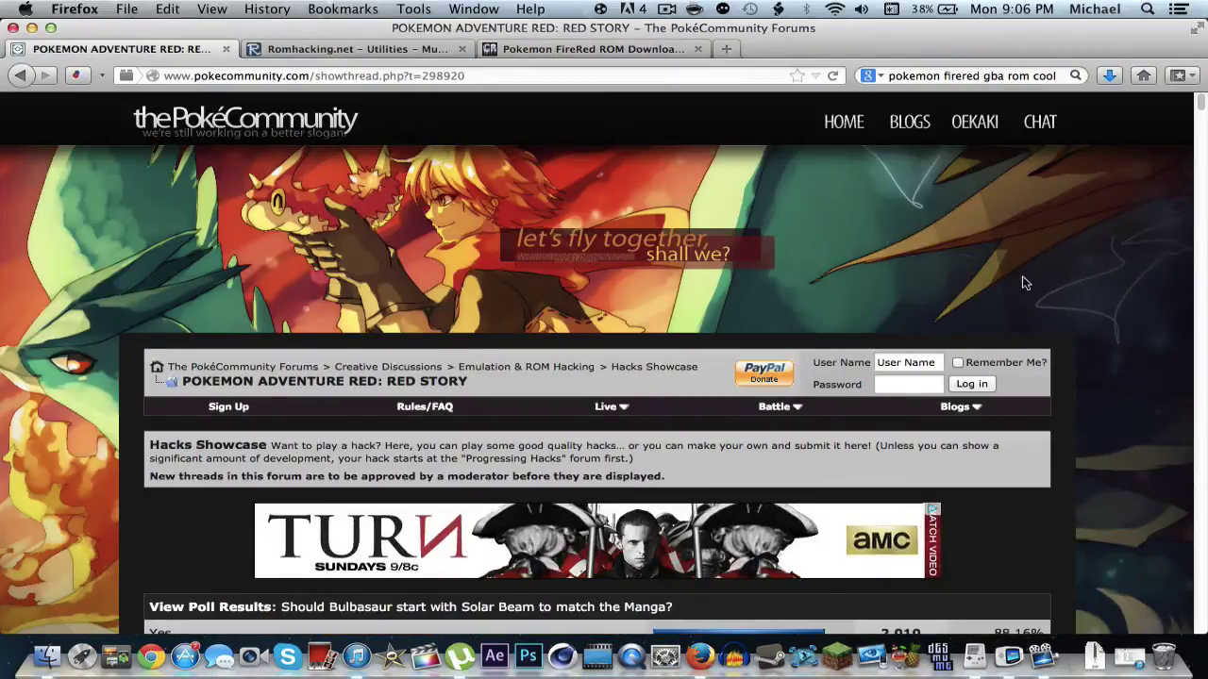
Save BETA 7.9B.zip (838 KB) from the thread's MediaFire link, then minimize Firefox
scroll(1161, 300, down, 5)
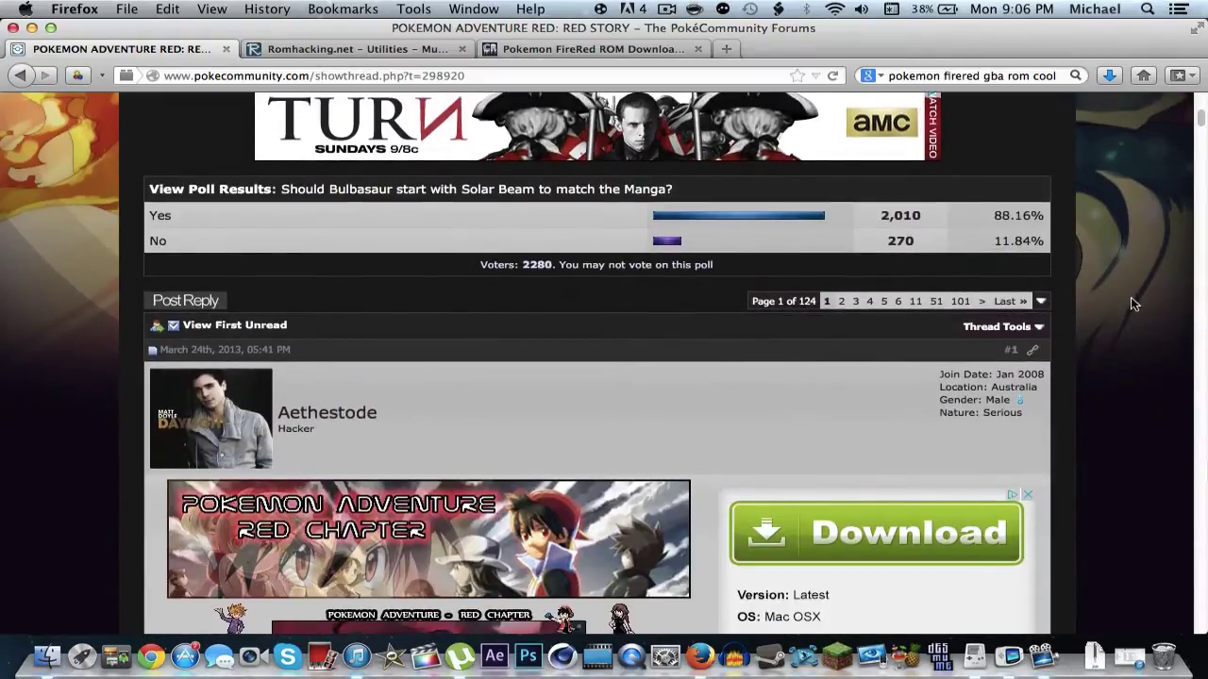
scroll(1100, 300, down, 1)
scroll(1080, 299, down, 3)
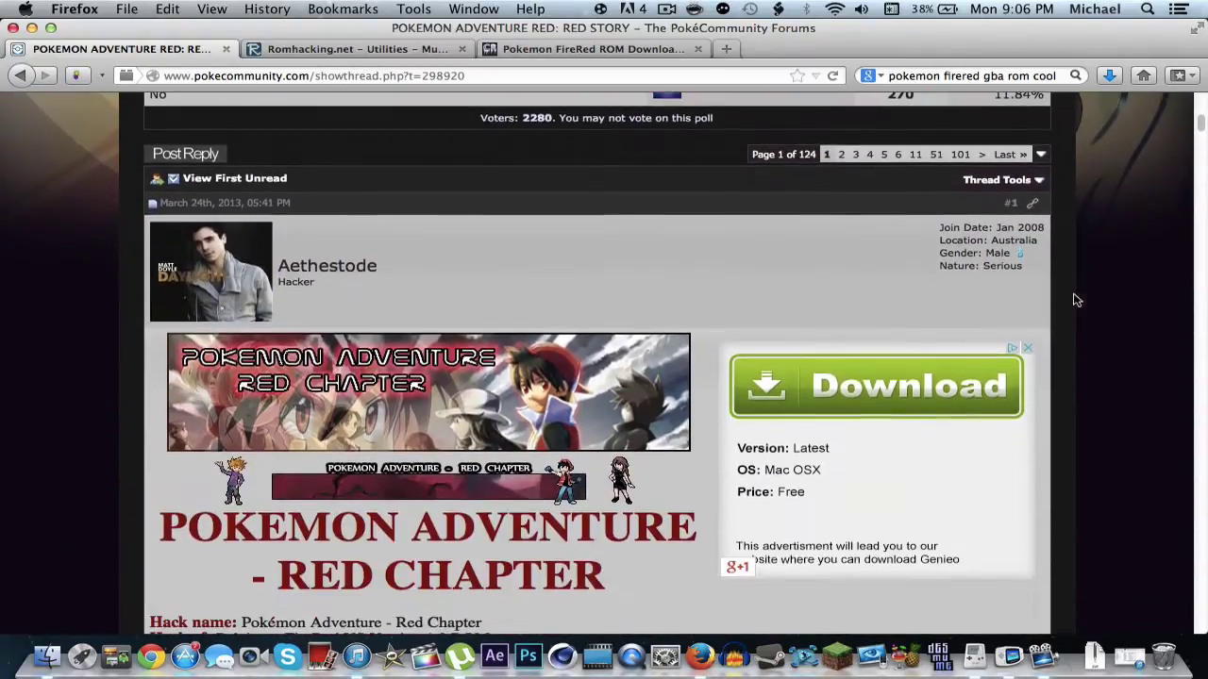
scroll(667, 374, down, 20)
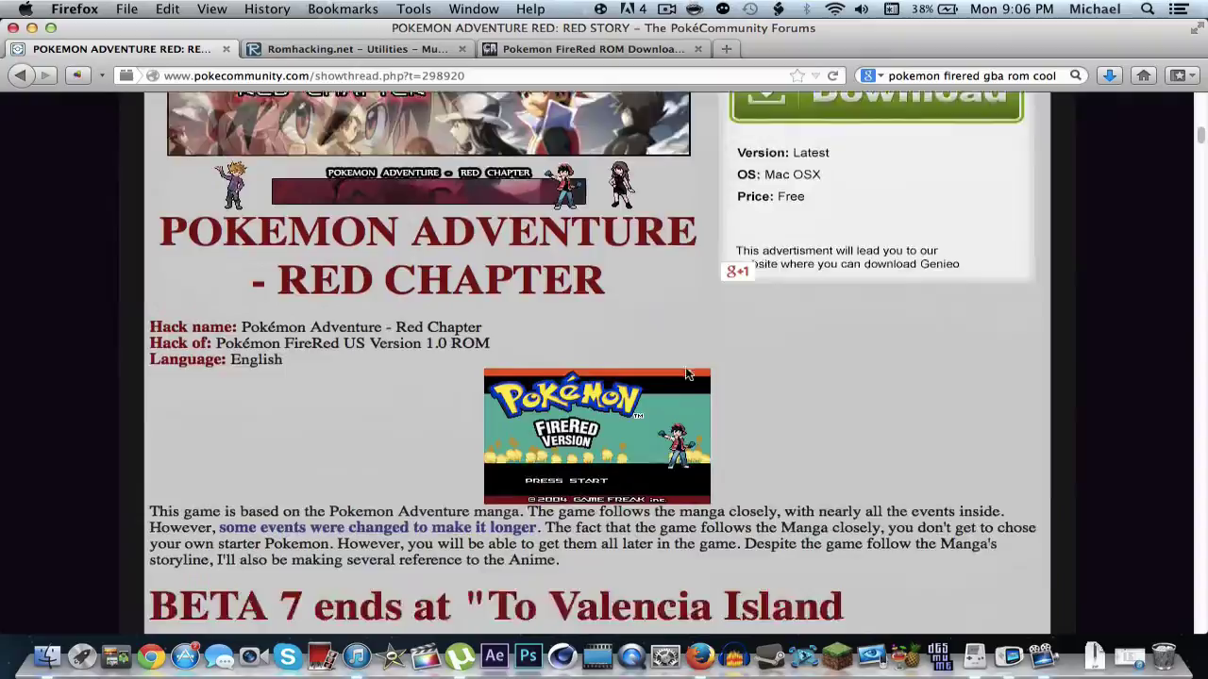
scroll(713, 358, down, 20)
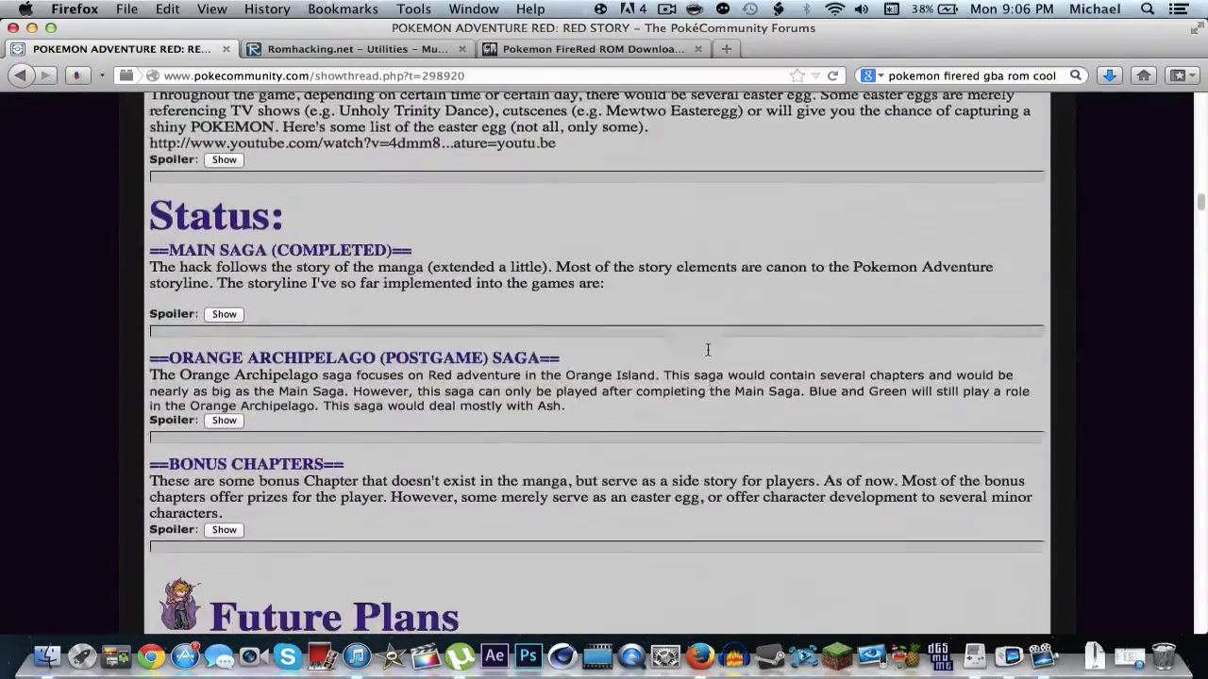
scroll(712, 357, down, 10)
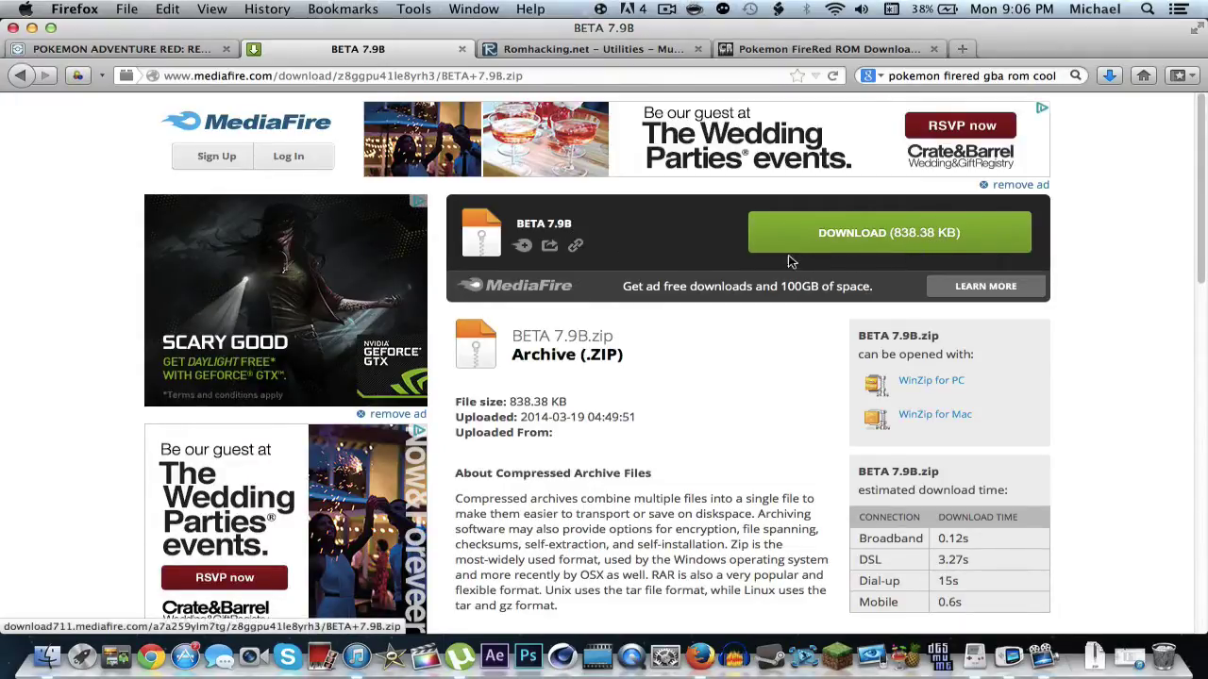
click(876, 245)
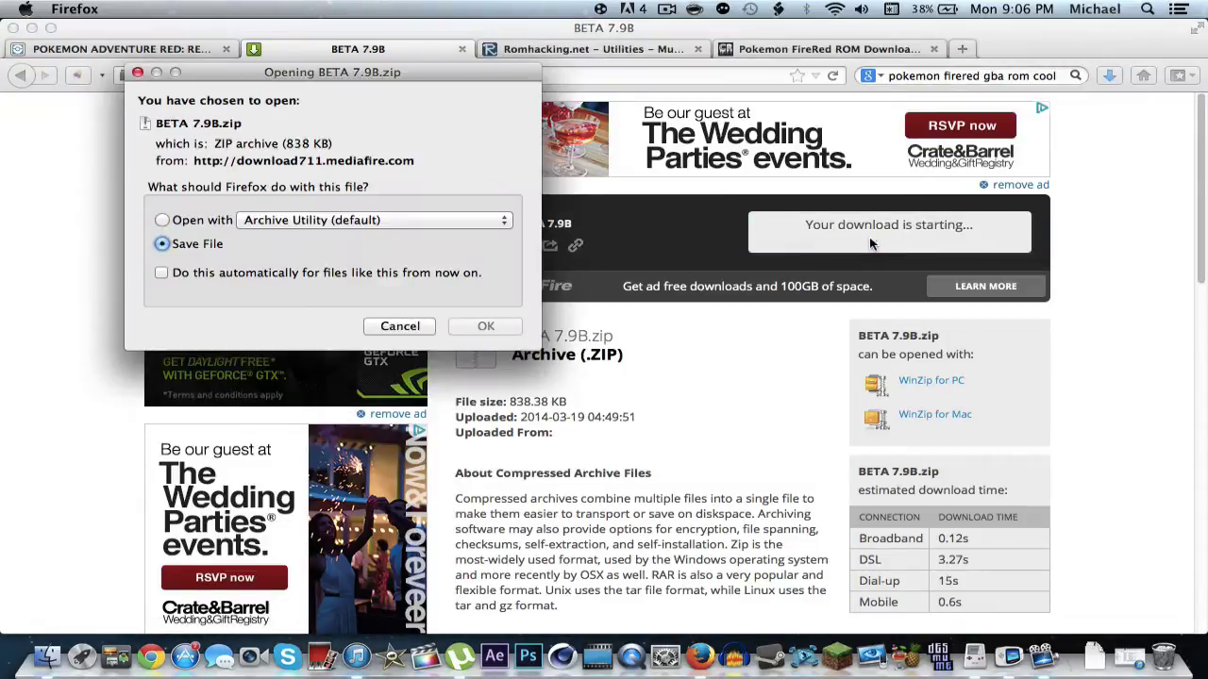
click(485, 326)
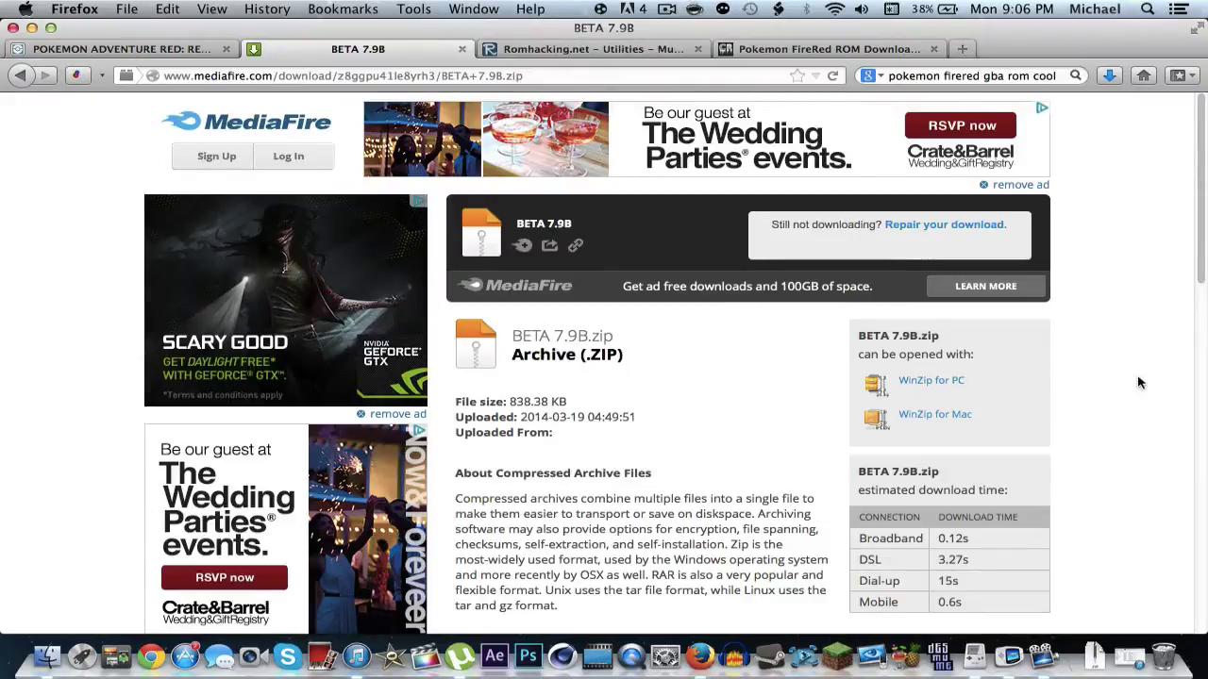
click(32, 28)
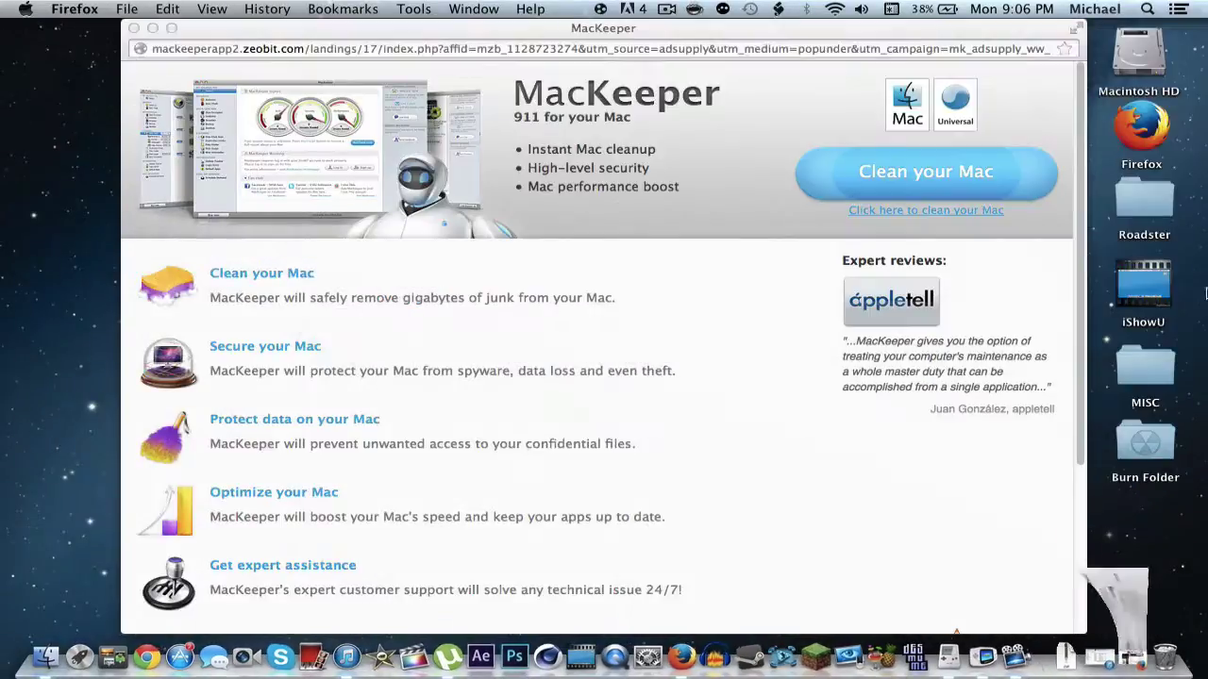
Close the MacKeeper ad and unzip BETA 7.9B.zip and multipatch14.zip from Downloads
click(133, 27)
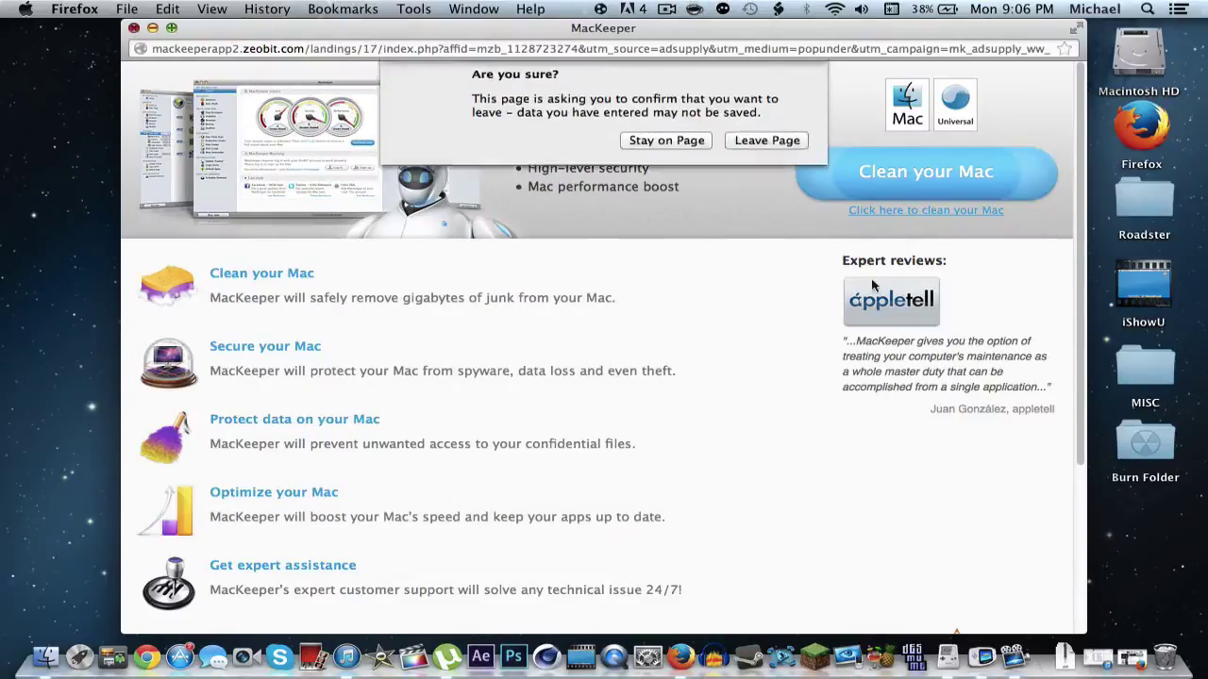
click(766, 148)
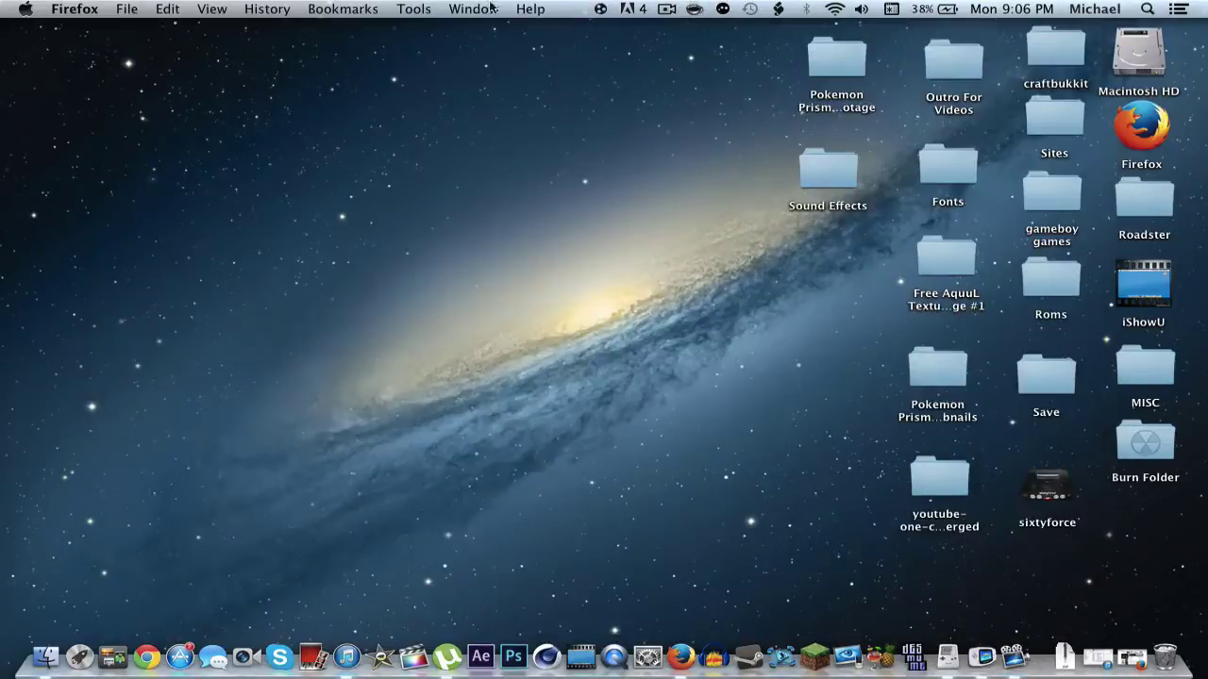
click(1064, 657)
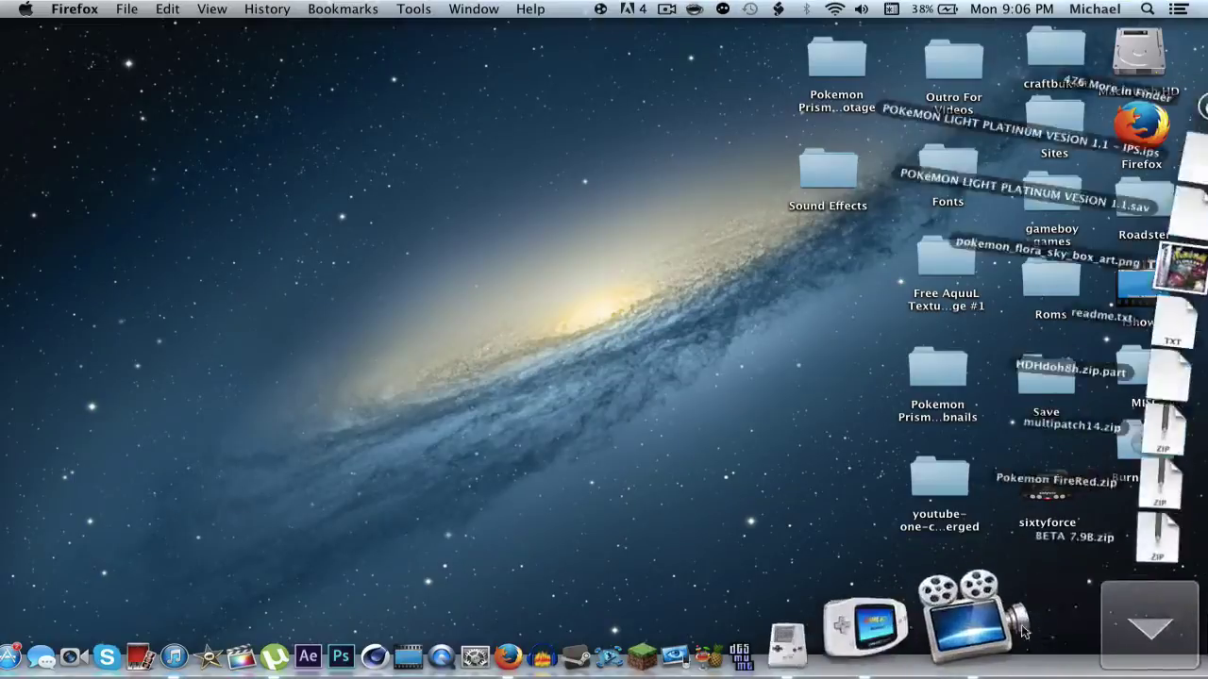
click(1121, 539)
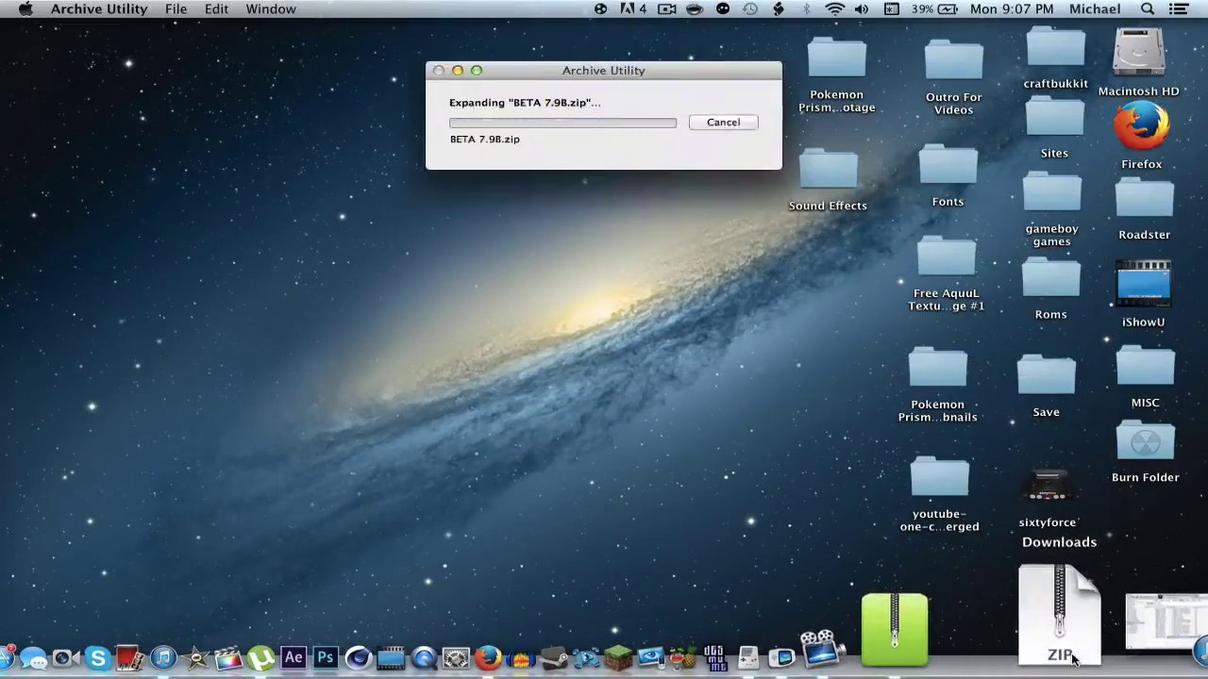
click(1072, 651)
click(973, 539)
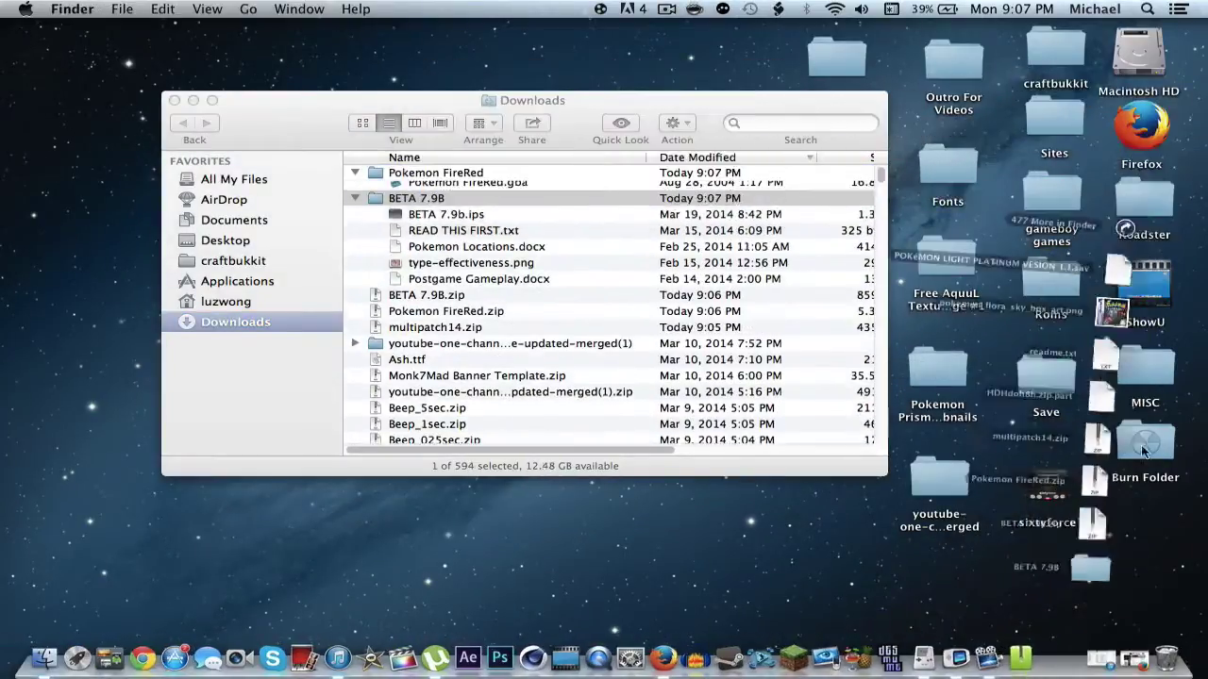
click(1076, 651)
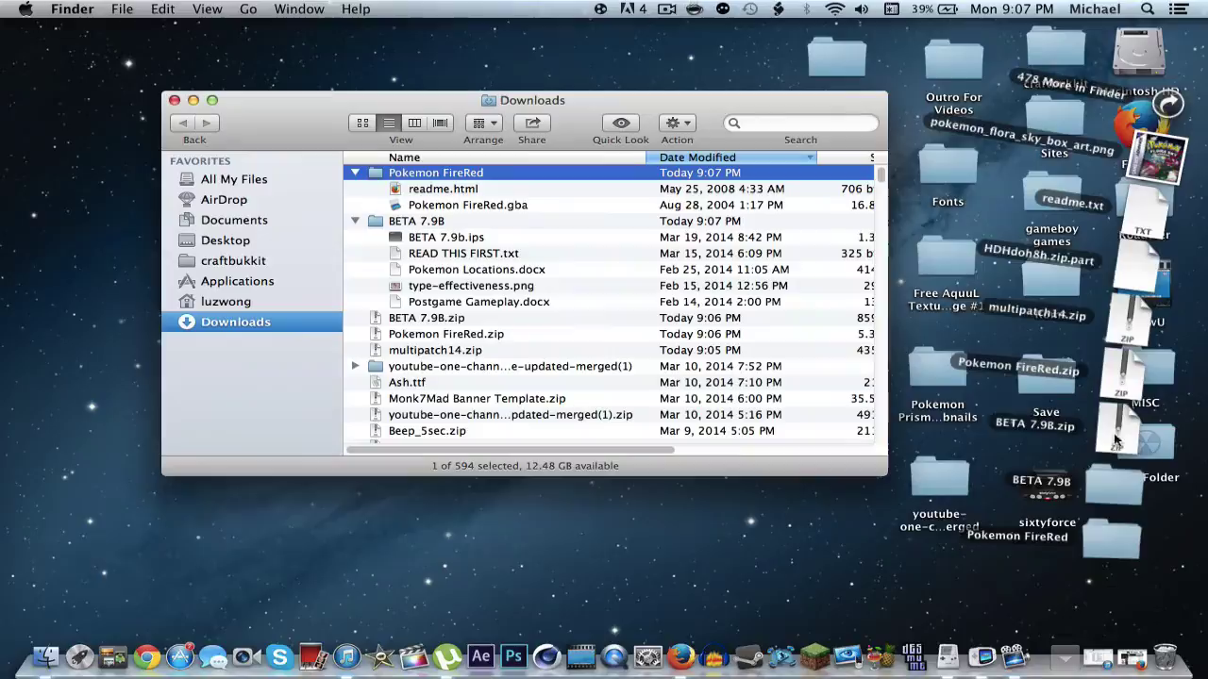
click(1136, 309)
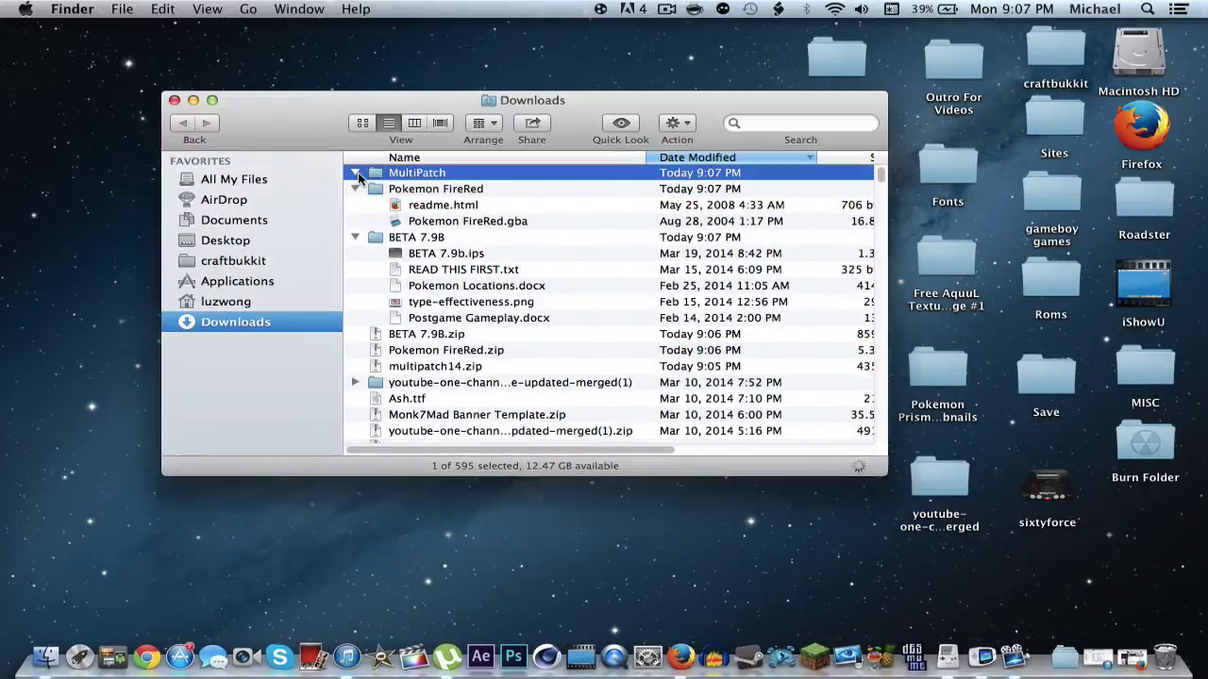
Place MultiPatch, Pokemon FireRed.gba and BETA 7.9b.ips on the desktop, arranged in the middle
click(435, 191)
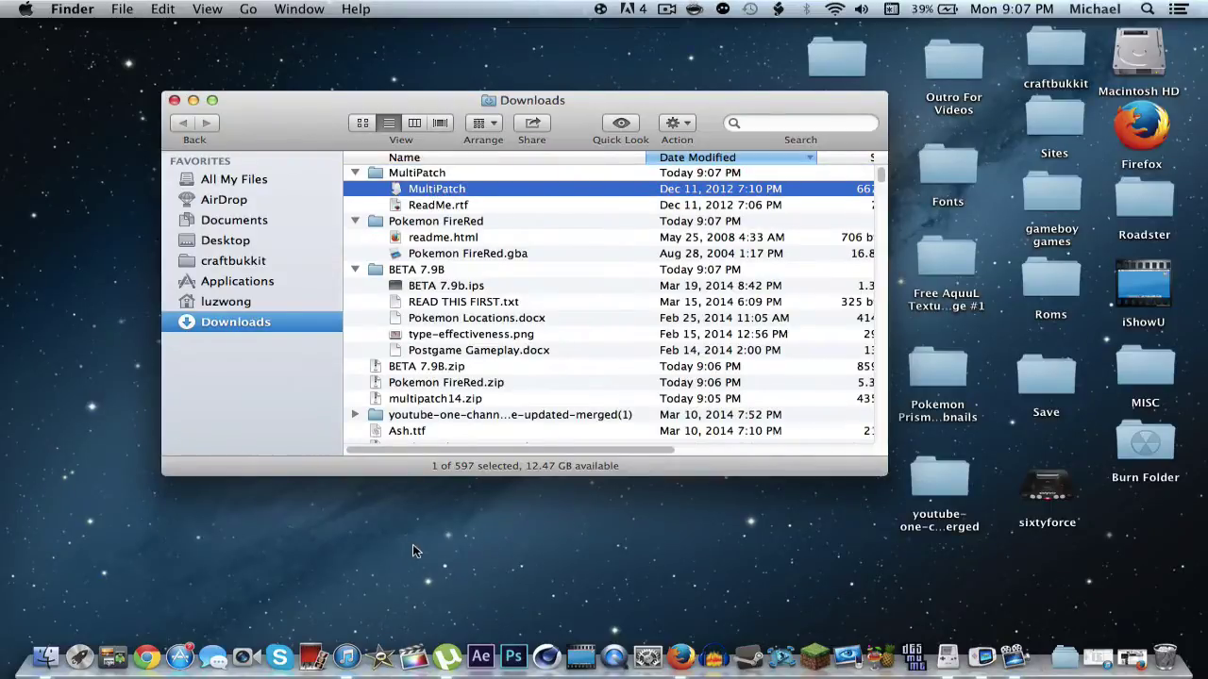
drag(412, 551, 412, 551)
click(518, 192)
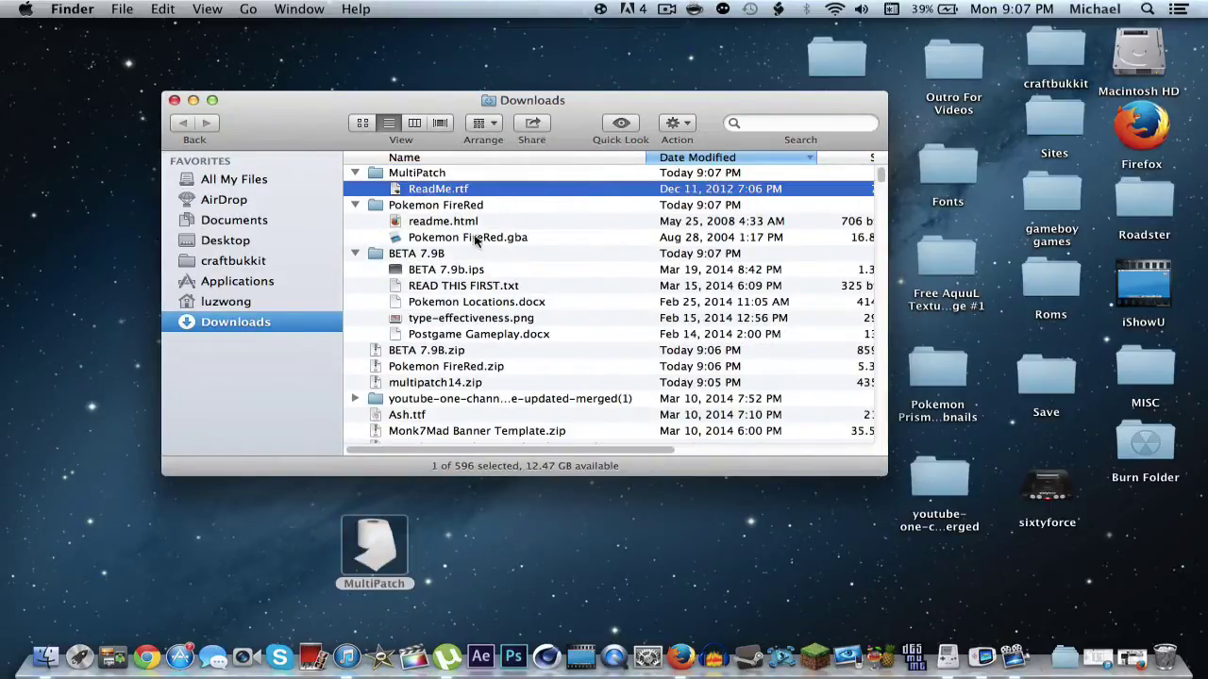
drag(475, 242, 534, 494)
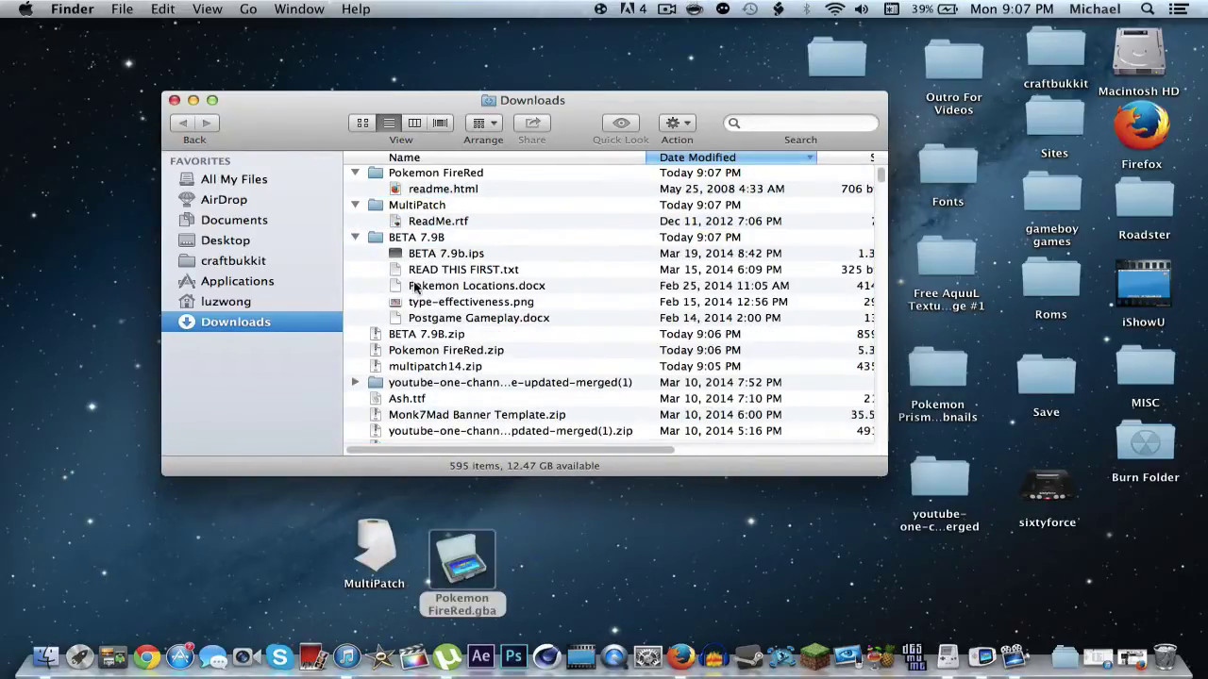
drag(490, 260, 595, 379)
click(541, 250)
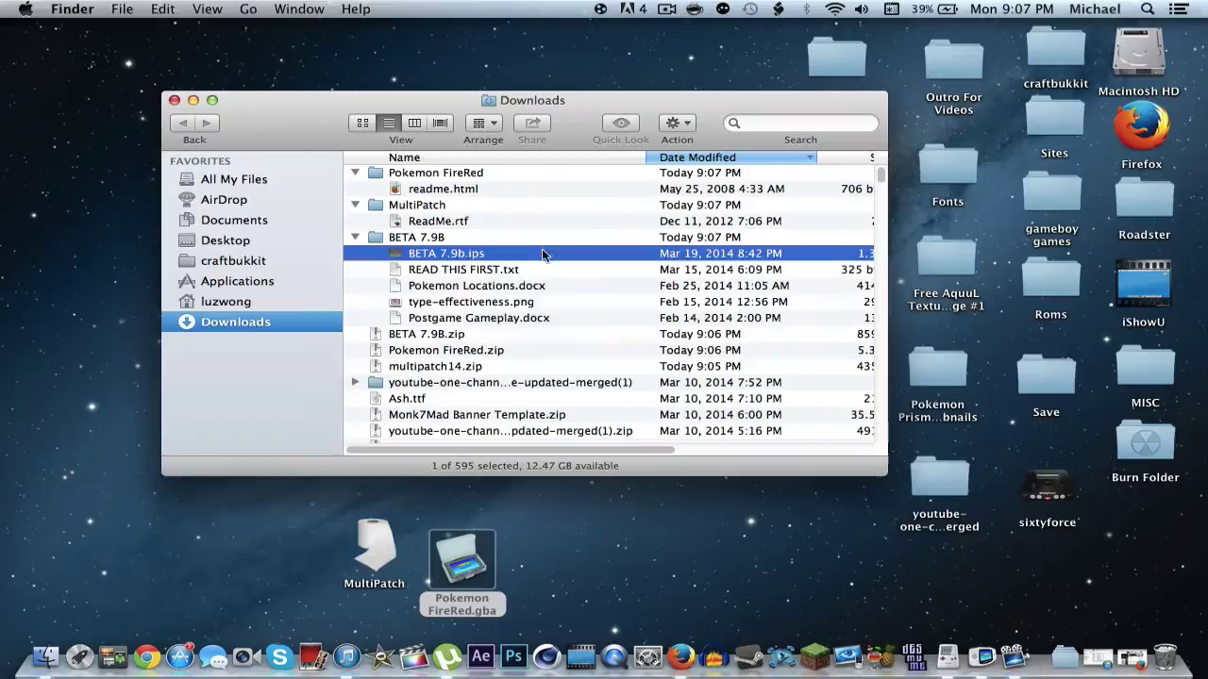
drag(542, 250, 623, 503)
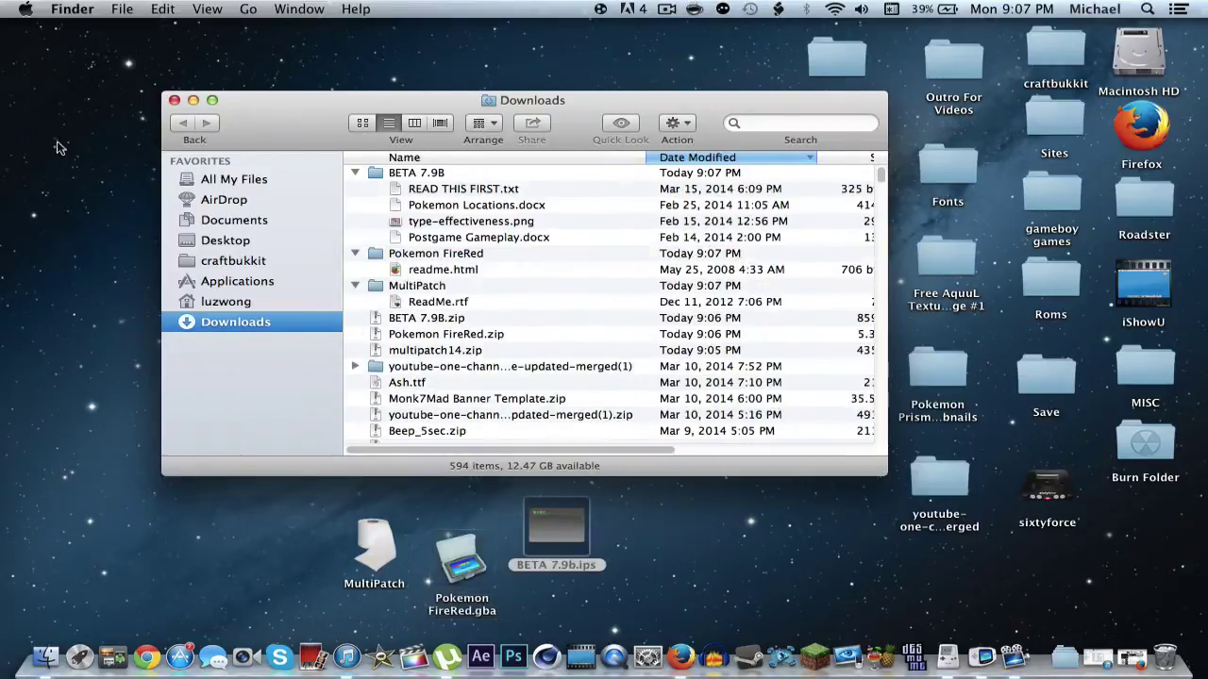
click(174, 101)
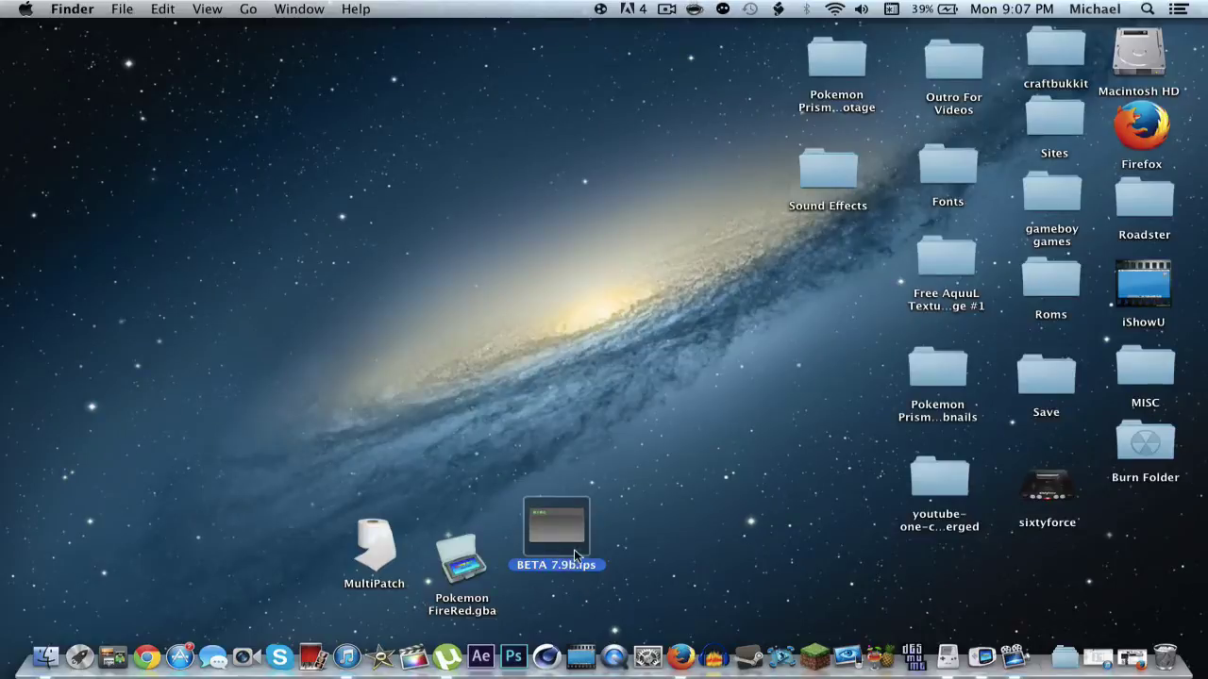
drag(567, 542, 374, 317)
drag(375, 547, 737, 396)
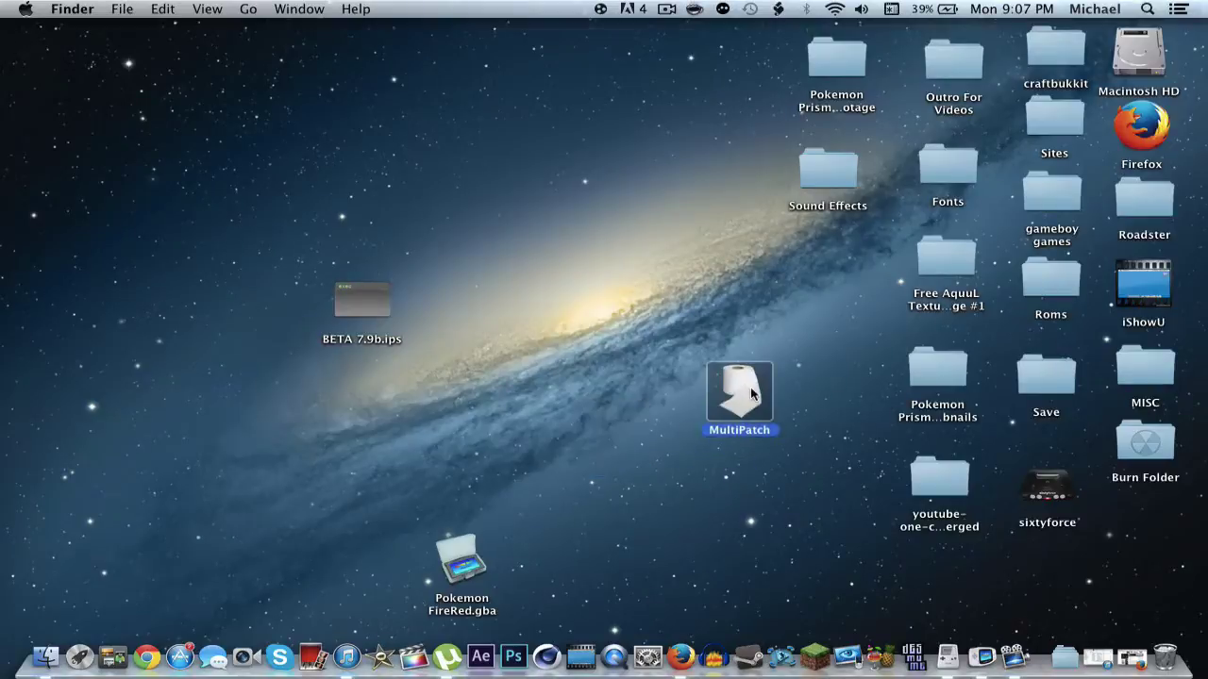
Launch MultiPatch past the downloaded-app warning and lower its File Patcher window
double_click(750, 390)
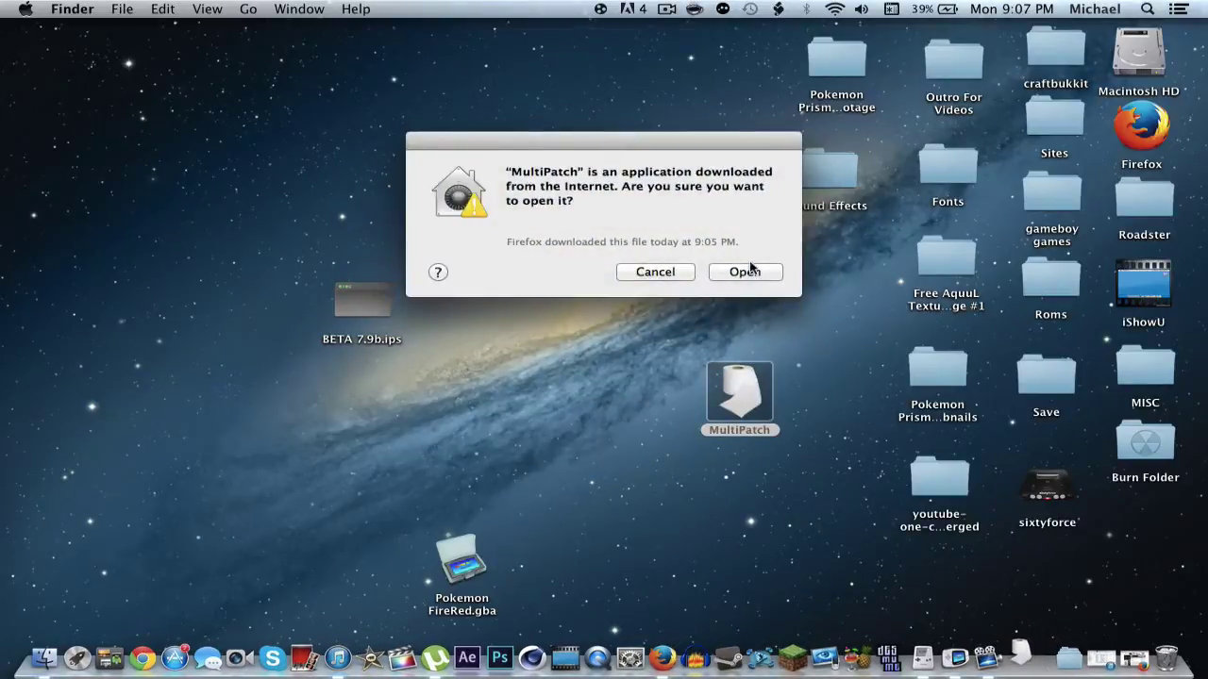
click(745, 271)
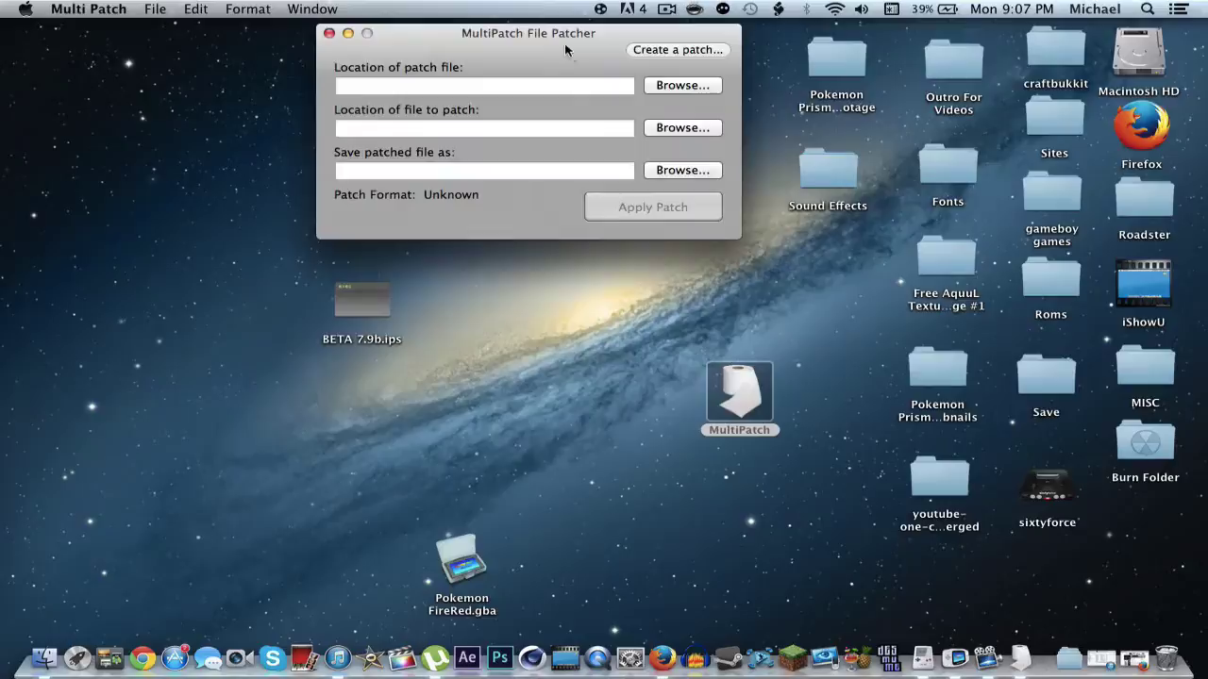
drag(564, 47, 630, 67)
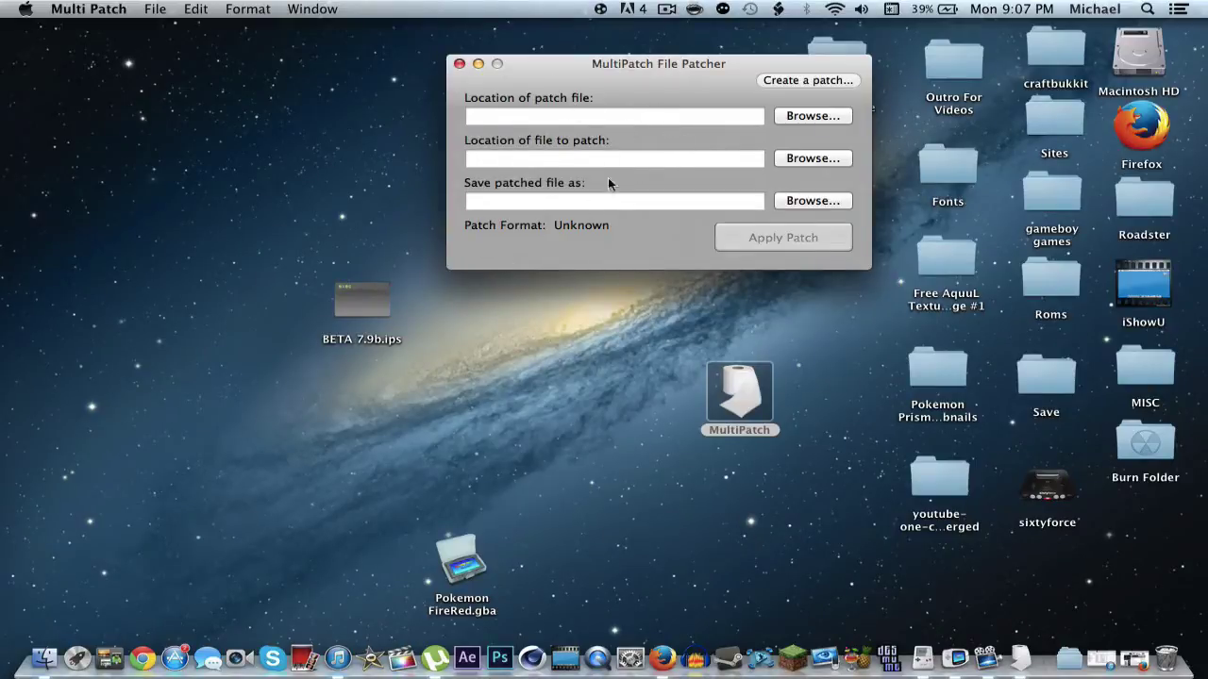
Choose BETA 7.9b.ips as the patch file
click(810, 117)
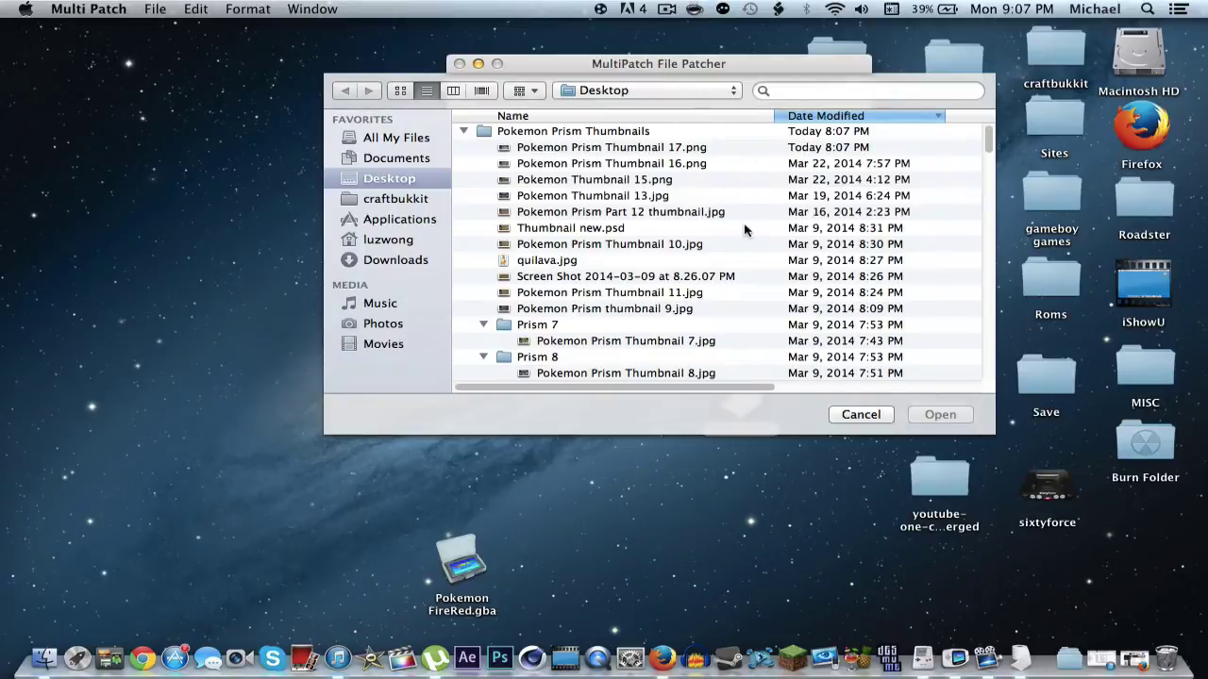
scroll(751, 226, down, 10)
scroll(753, 223, down, 5)
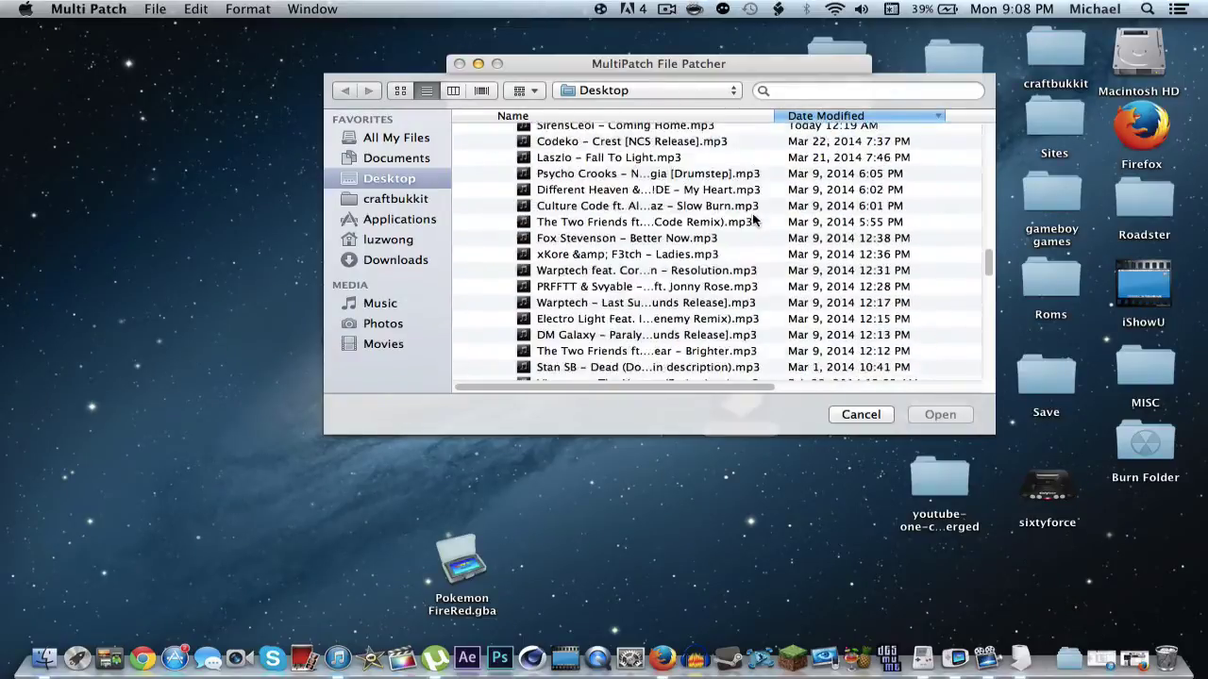
scroll(755, 220, down, 15)
scroll(755, 220, down, 5)
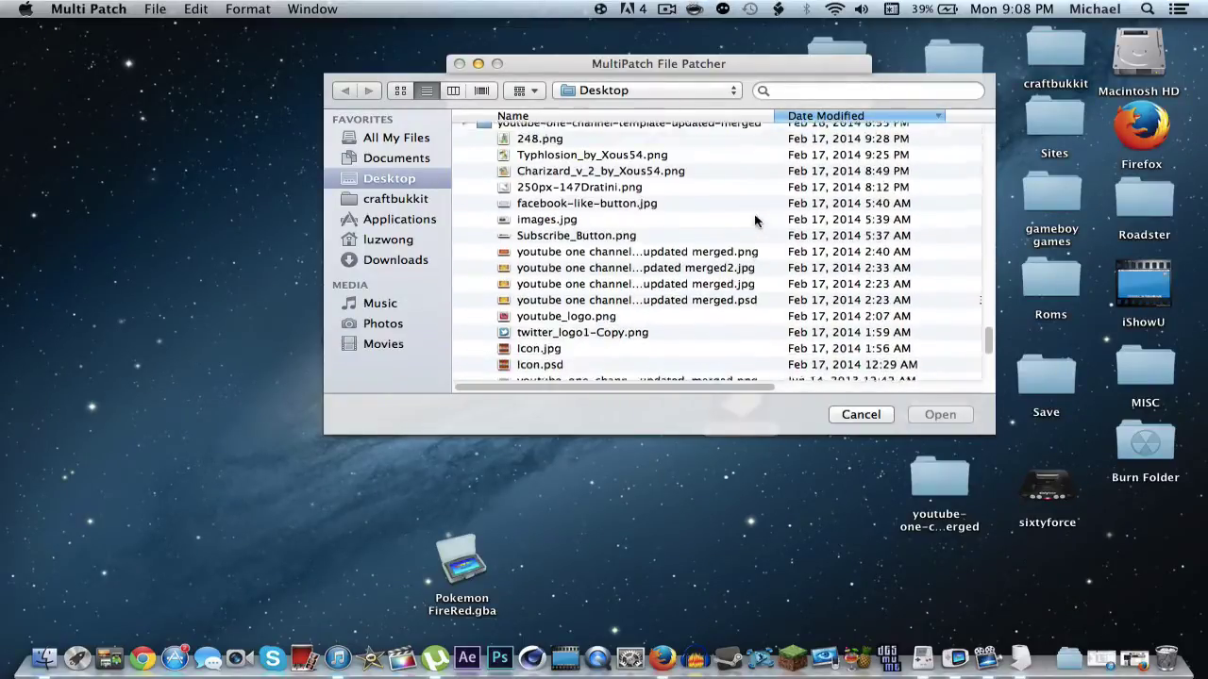
scroll(618, 165, up, 2)
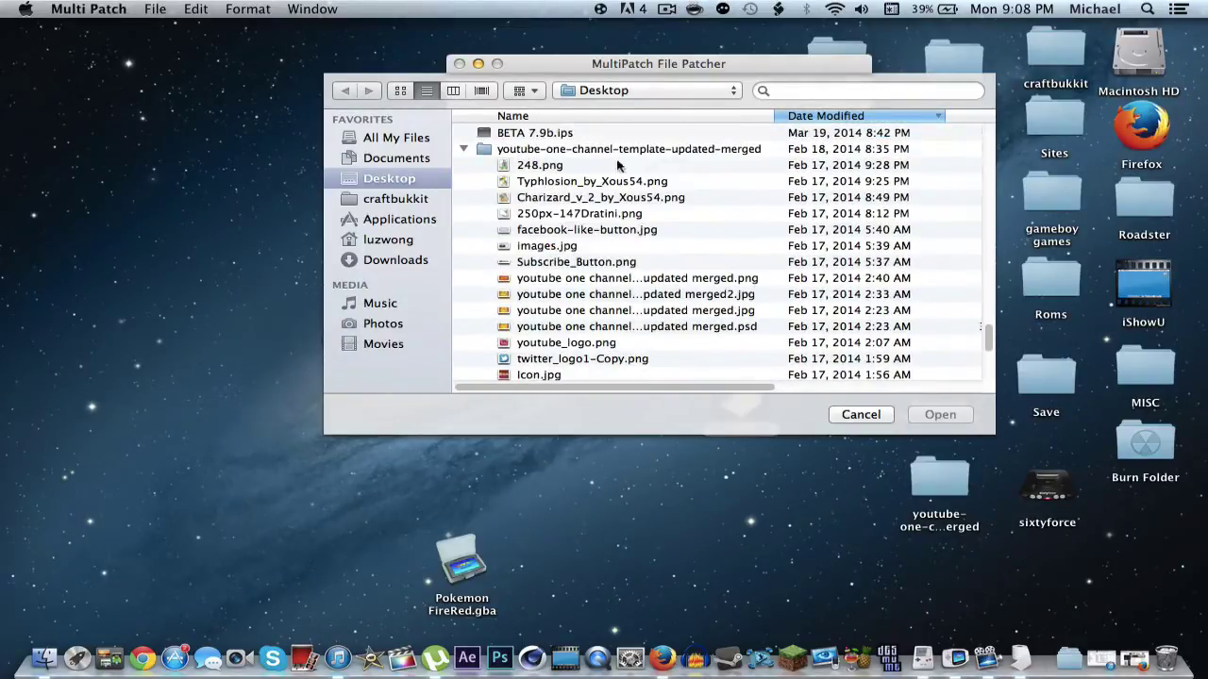
click(547, 138)
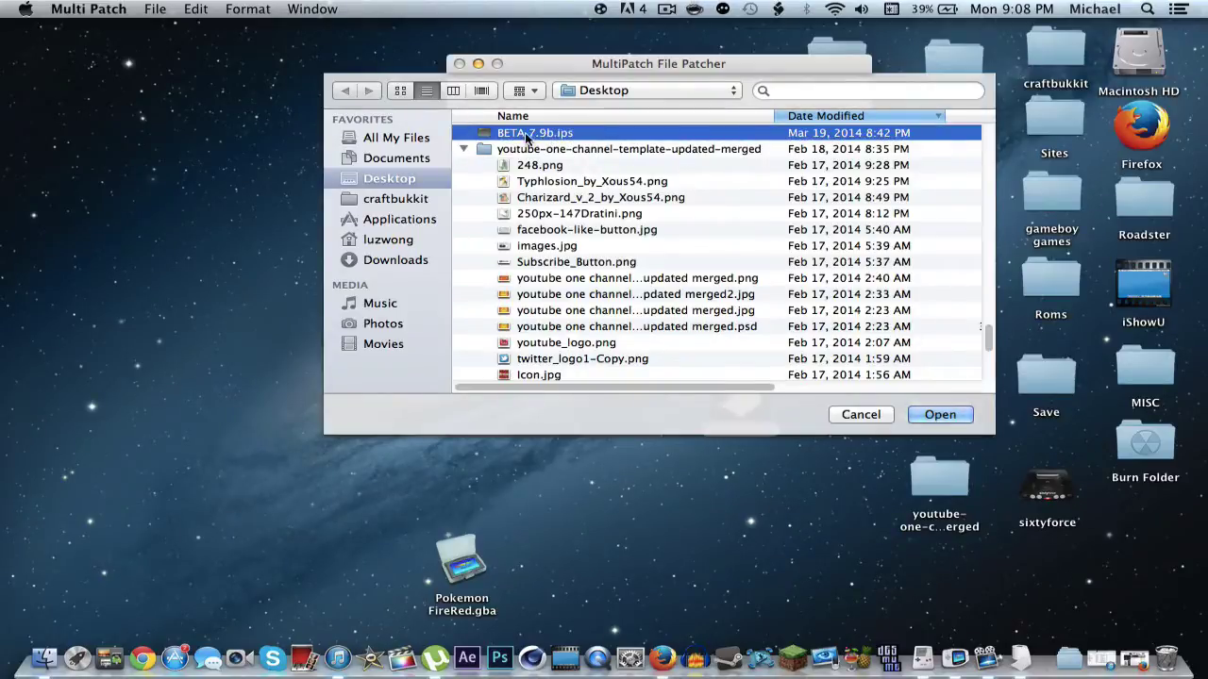
click(944, 414)
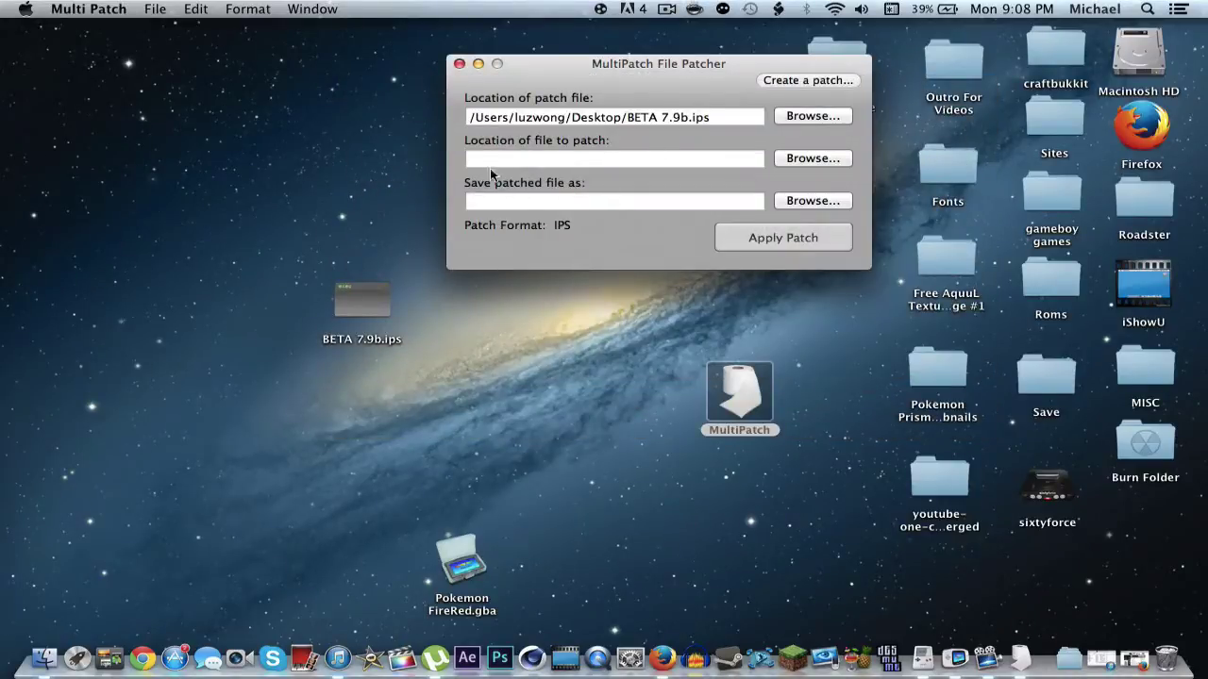
Choose Pokemon FireRed.gba from the desktop as the file to patch
click(809, 158)
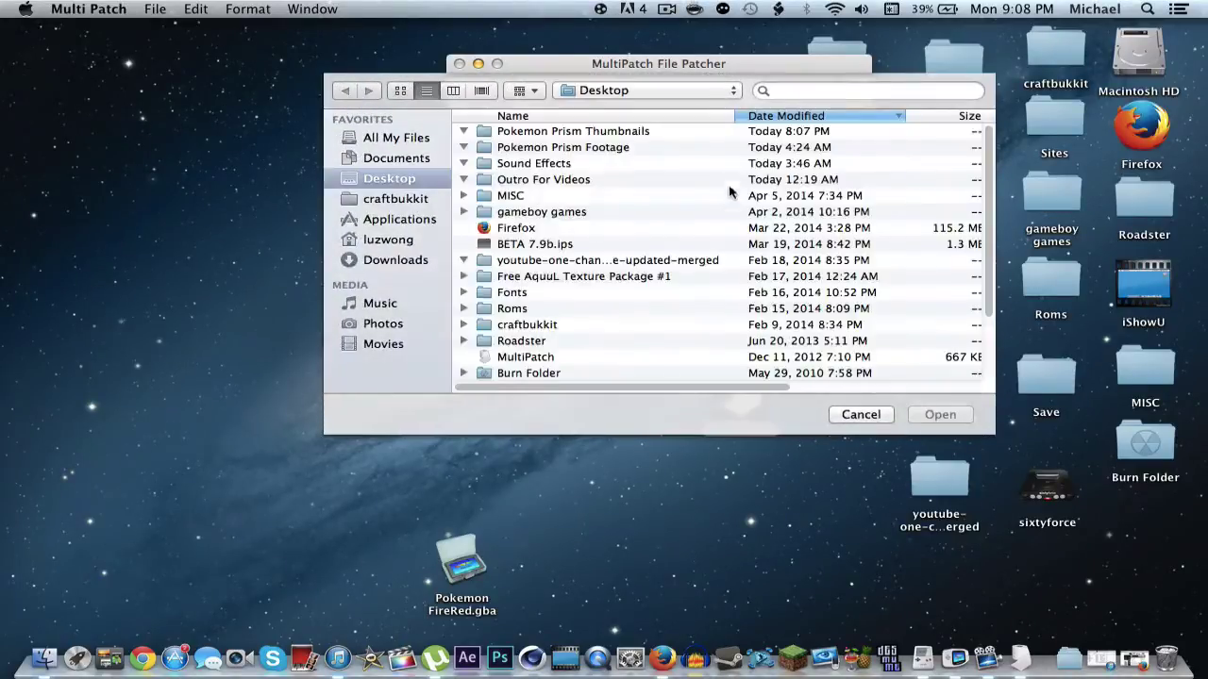
scroll(789, 283, down, 15)
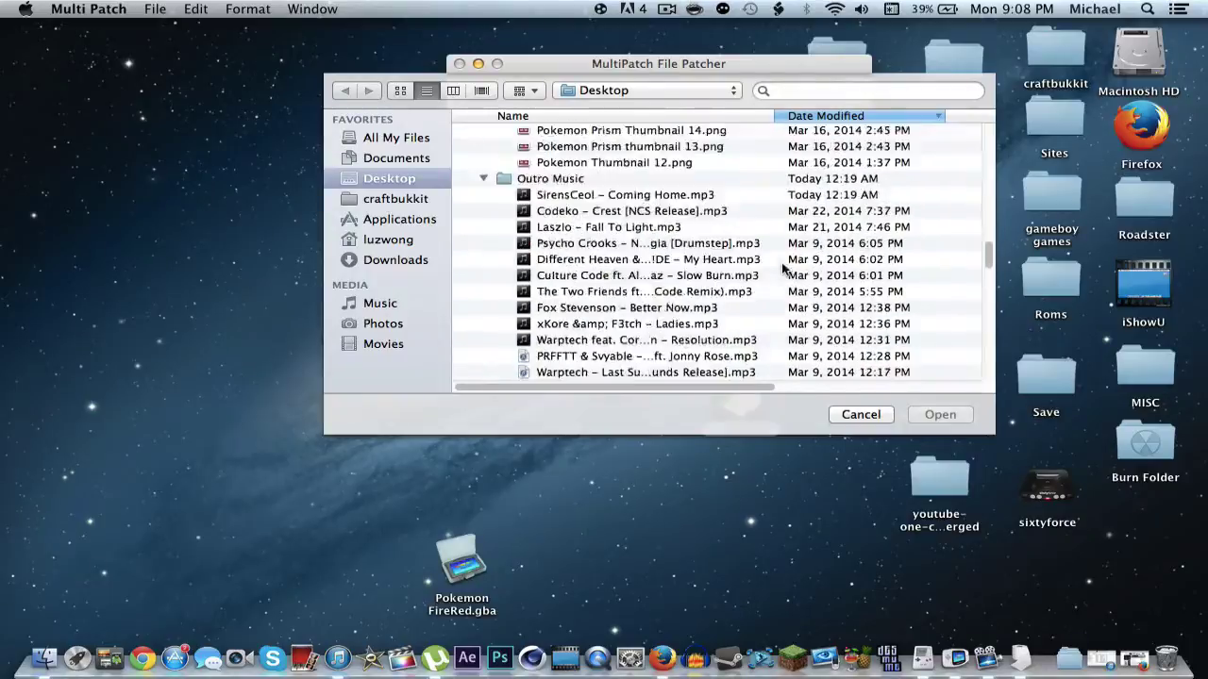
scroll(788, 271, down, 15)
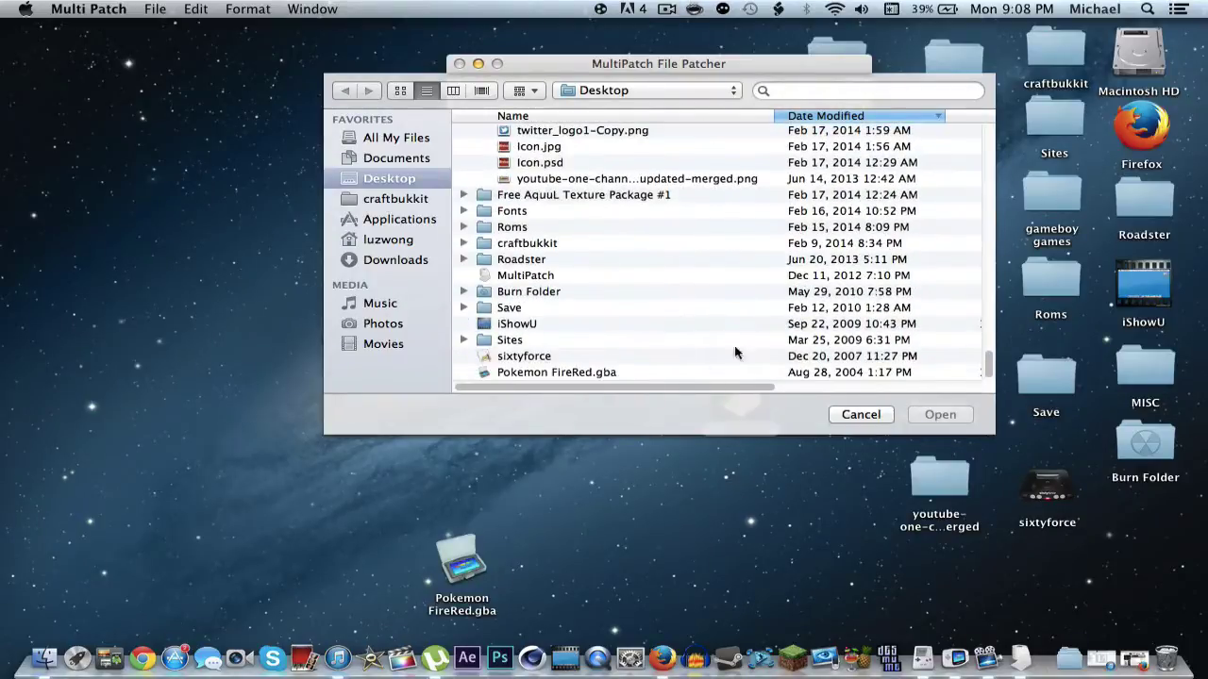
click(698, 372)
click(940, 415)
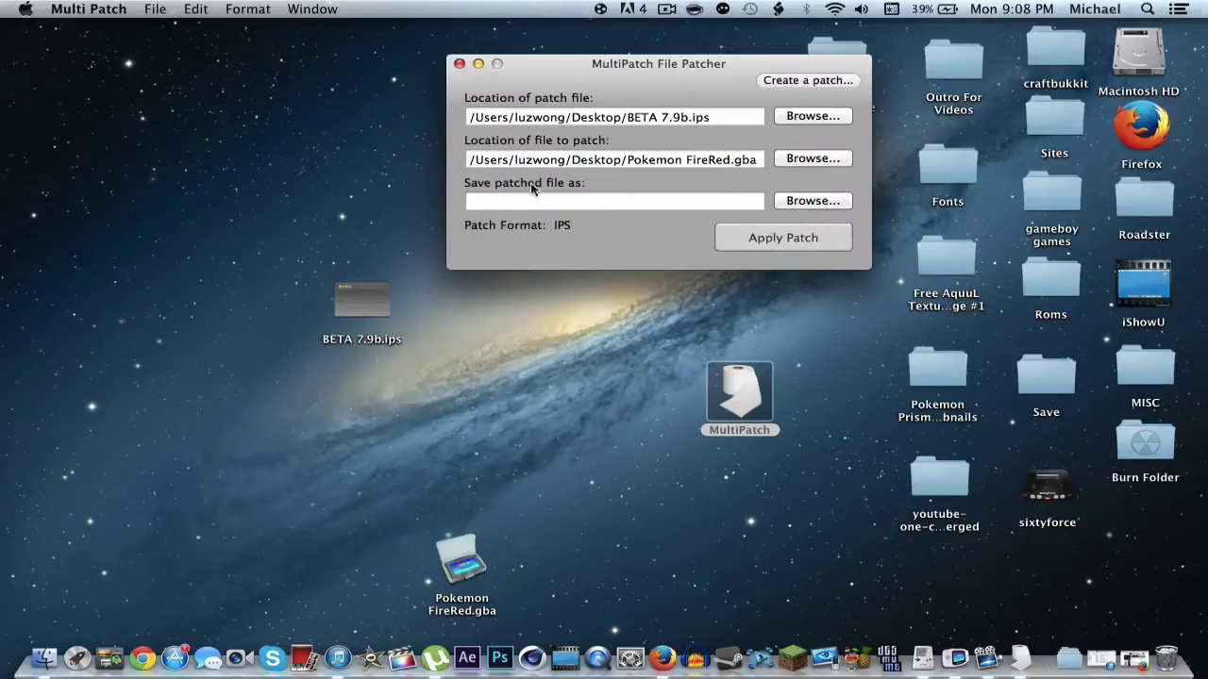
Set the patched output name to 'Pokemon Adventure Red', saved on the Desktop
drag(642, 71, 515, 65)
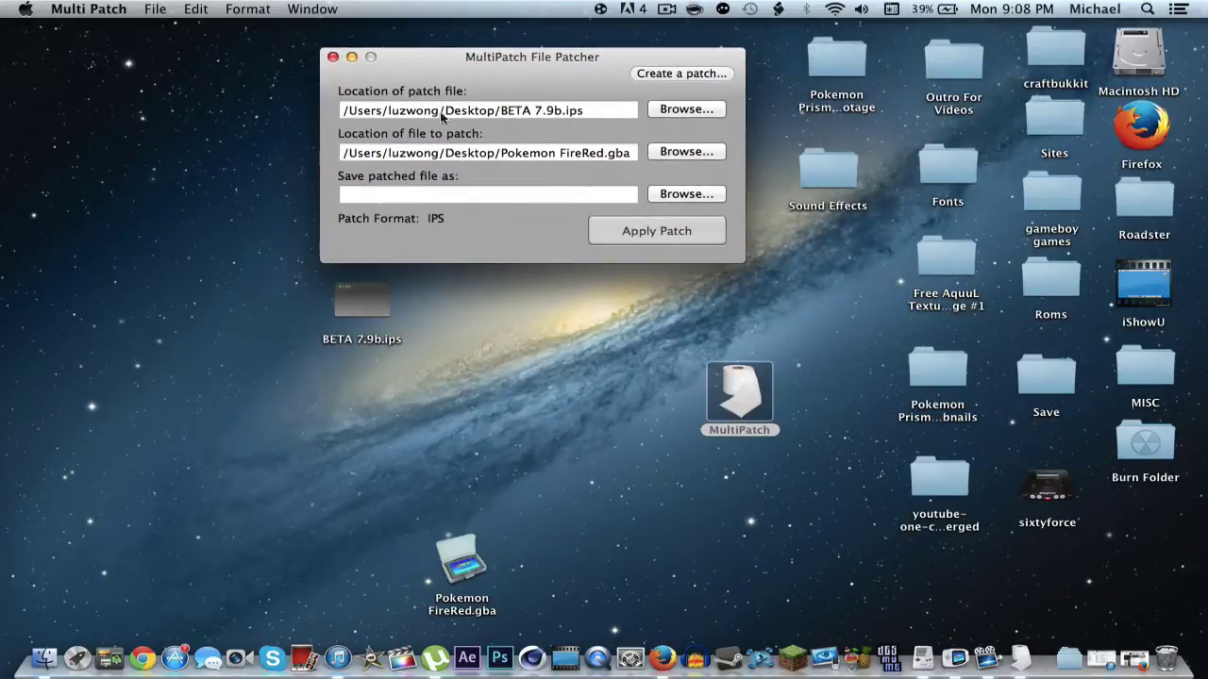
click(692, 193)
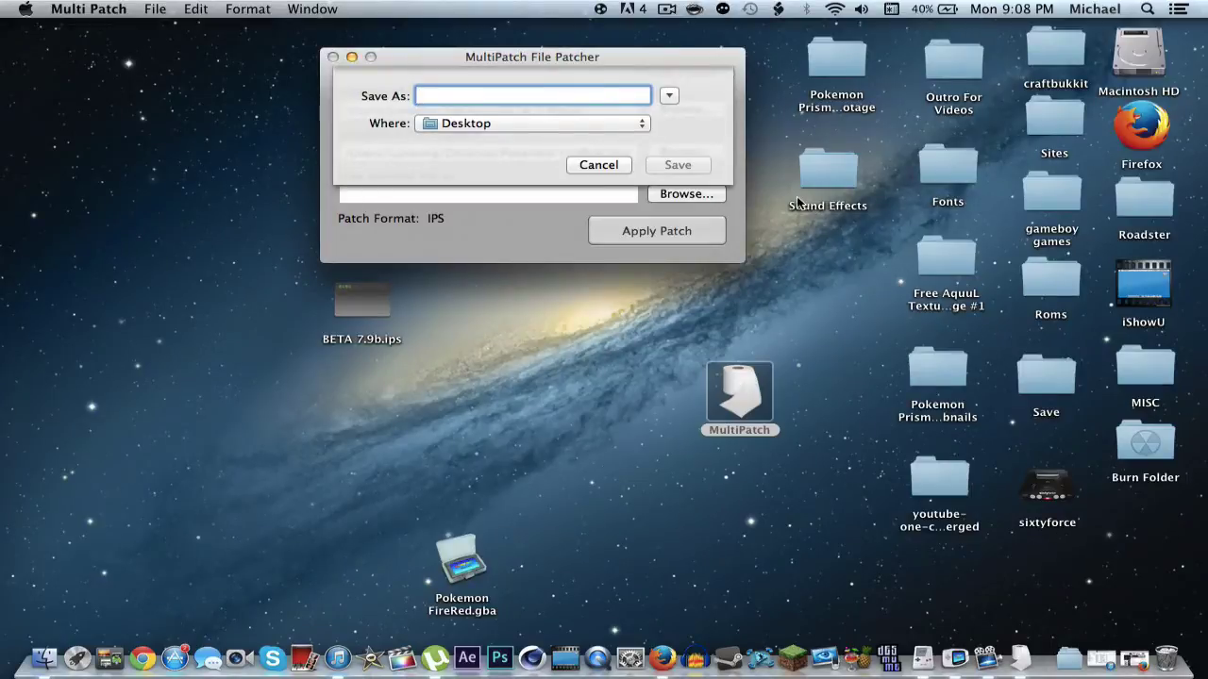
text(Poke)
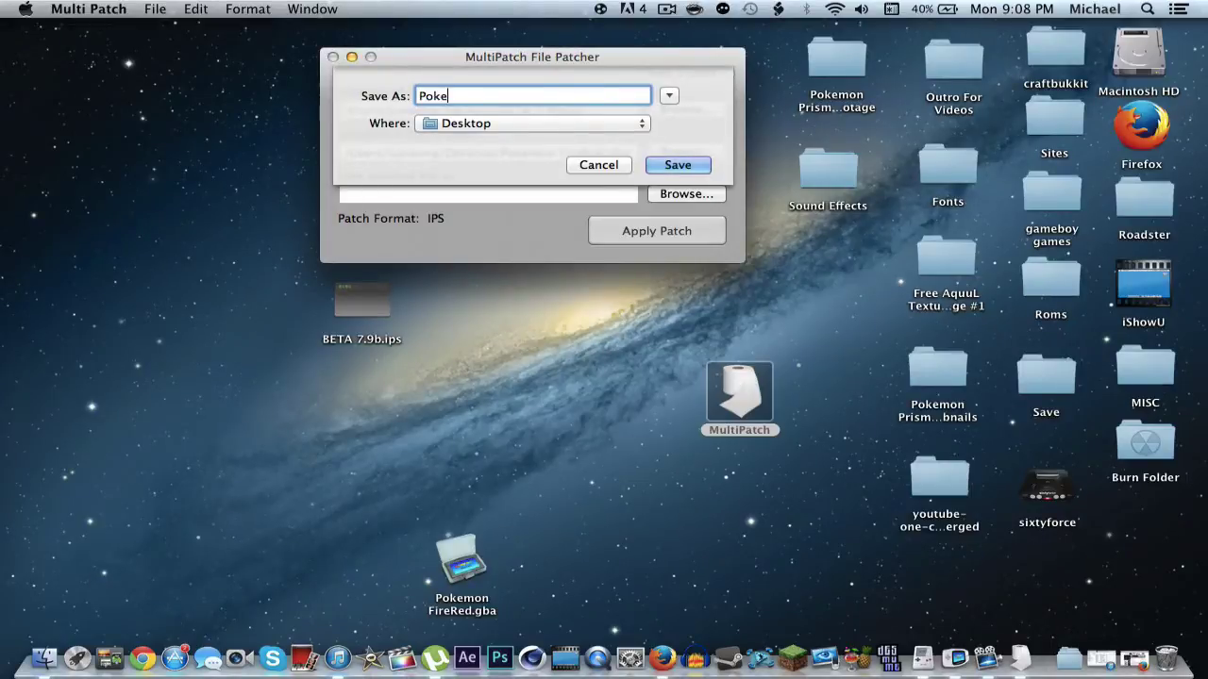
text(mon Adventu)
key(BackSpace)
text(r)
text(ure R)
text(ed)
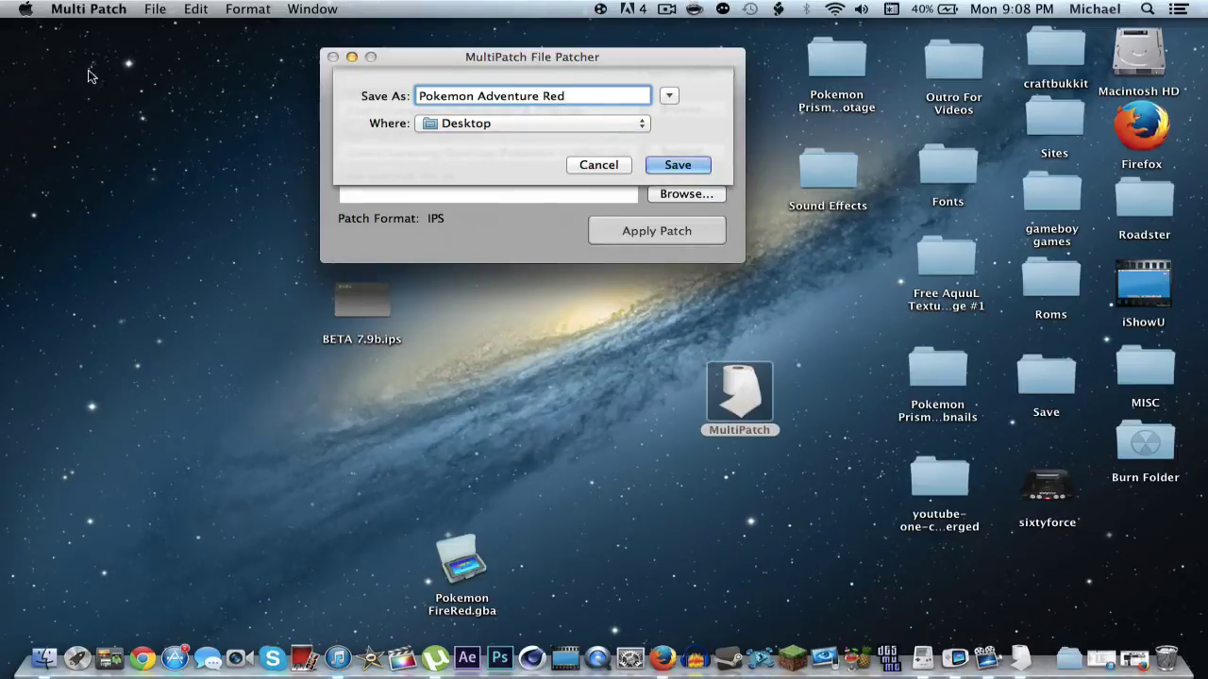
click(681, 165)
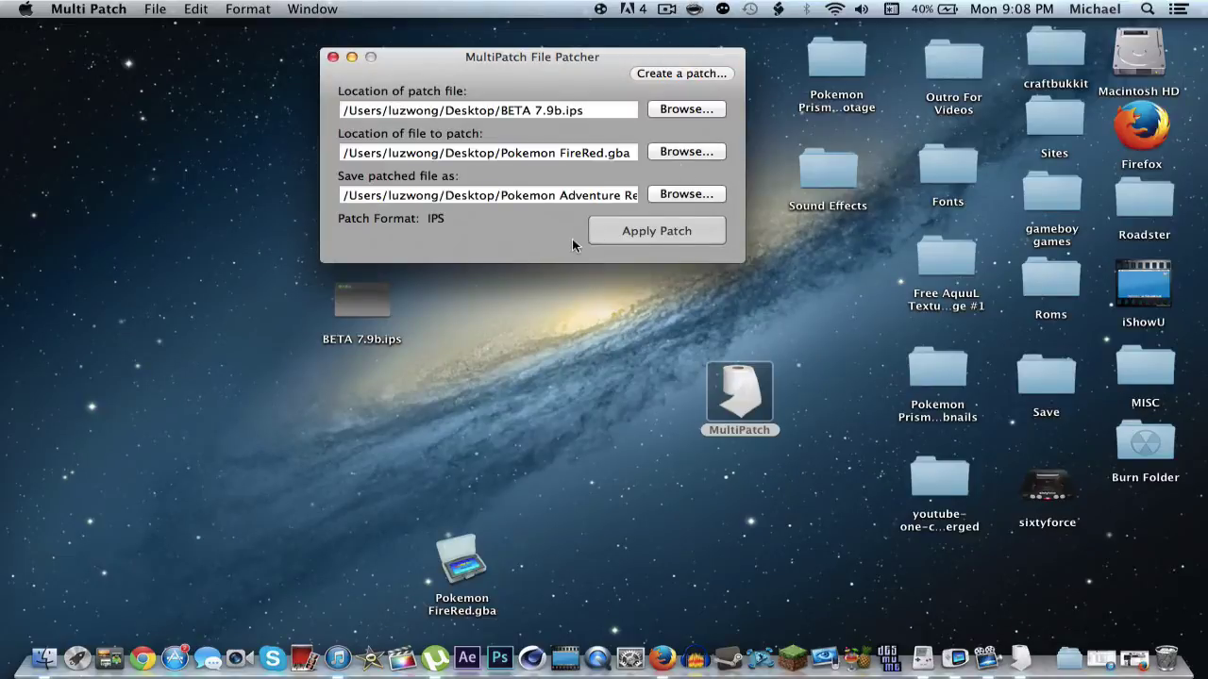
Apply the patch, dismiss Finished!, close MultiPatch, and move the new .gba icon upward
click(662, 237)
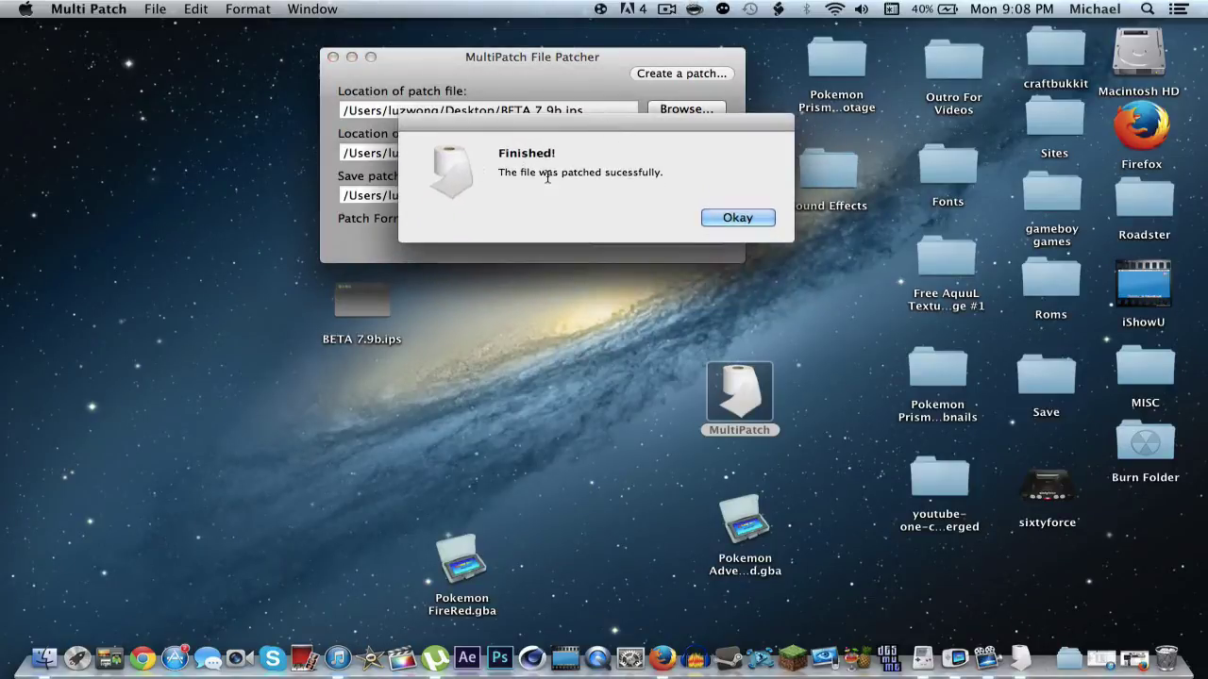
click(755, 220)
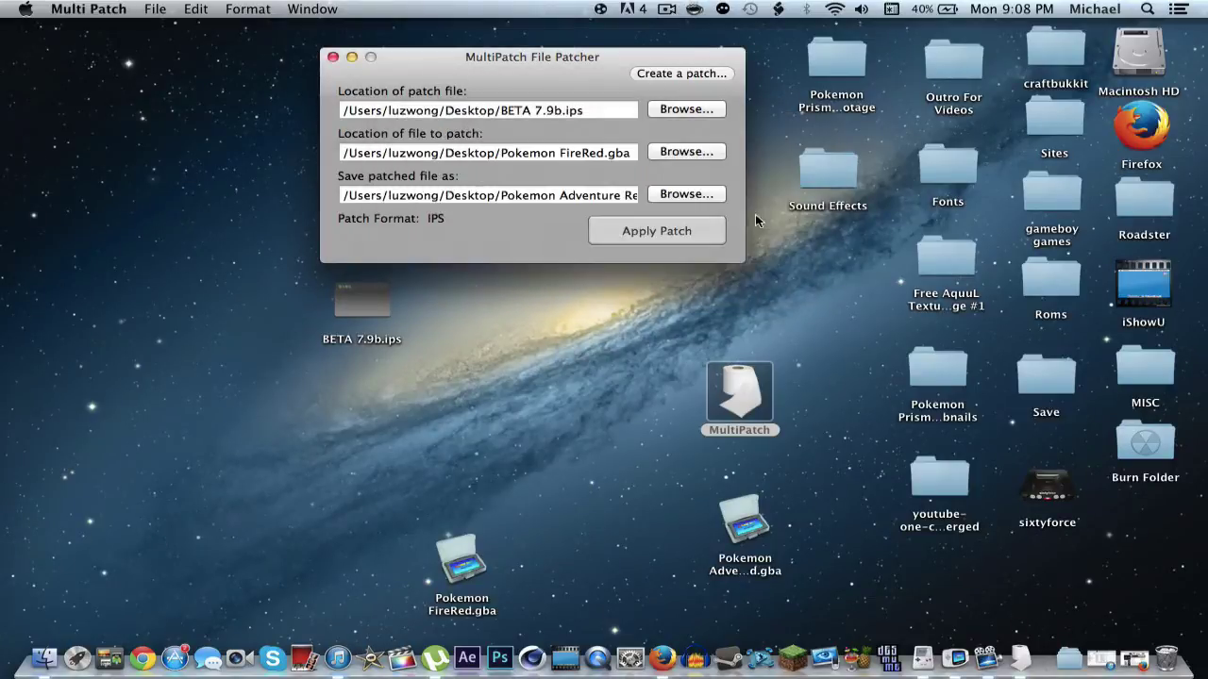
click(333, 58)
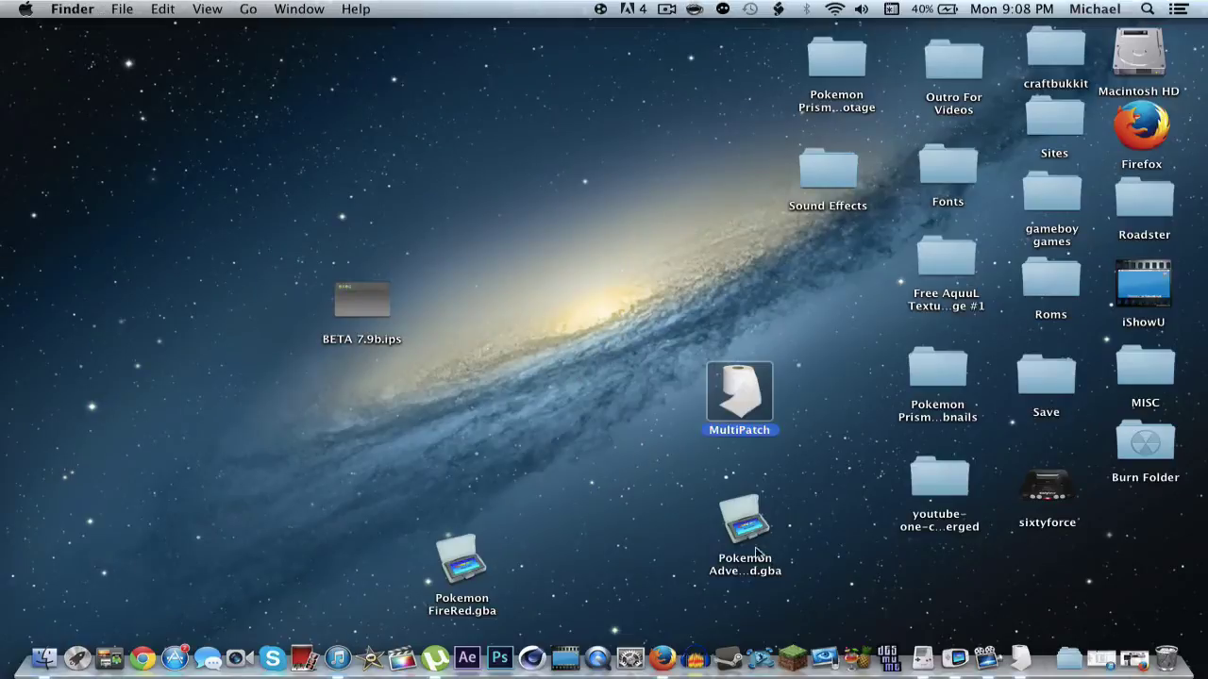
drag(755, 552, 534, 229)
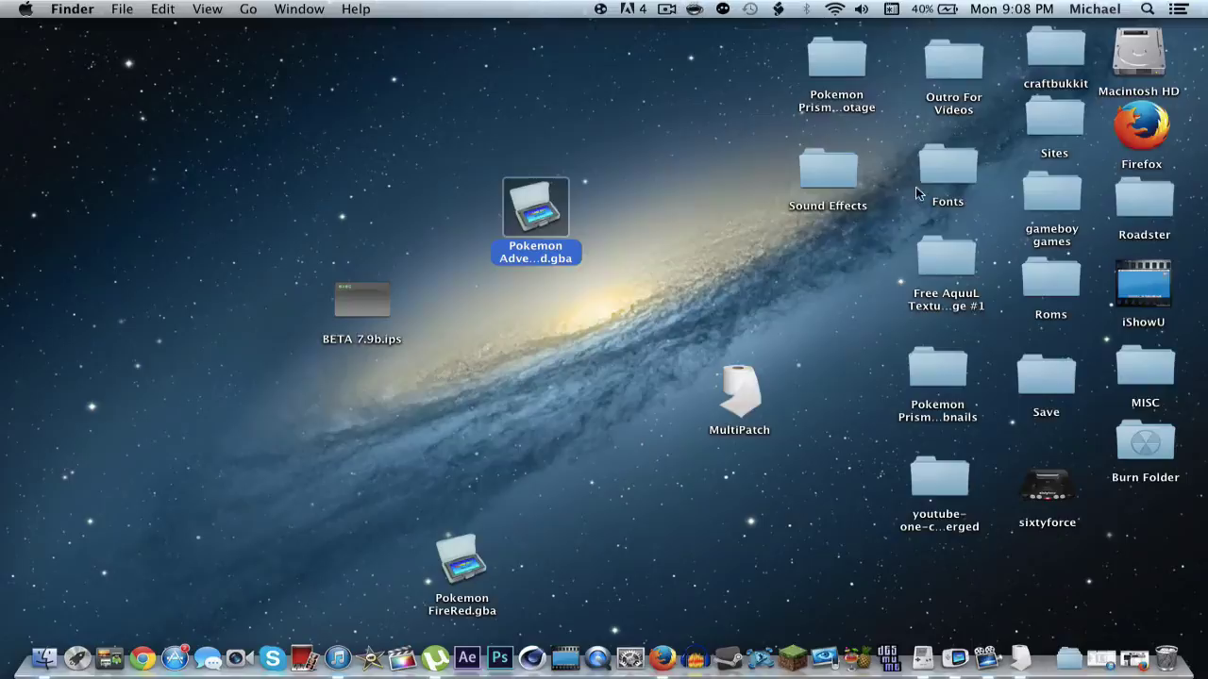
Launch VisualBoyAdvance and load Pokemon Adventure Red.gba through File > Open Rom…
click(959, 642)
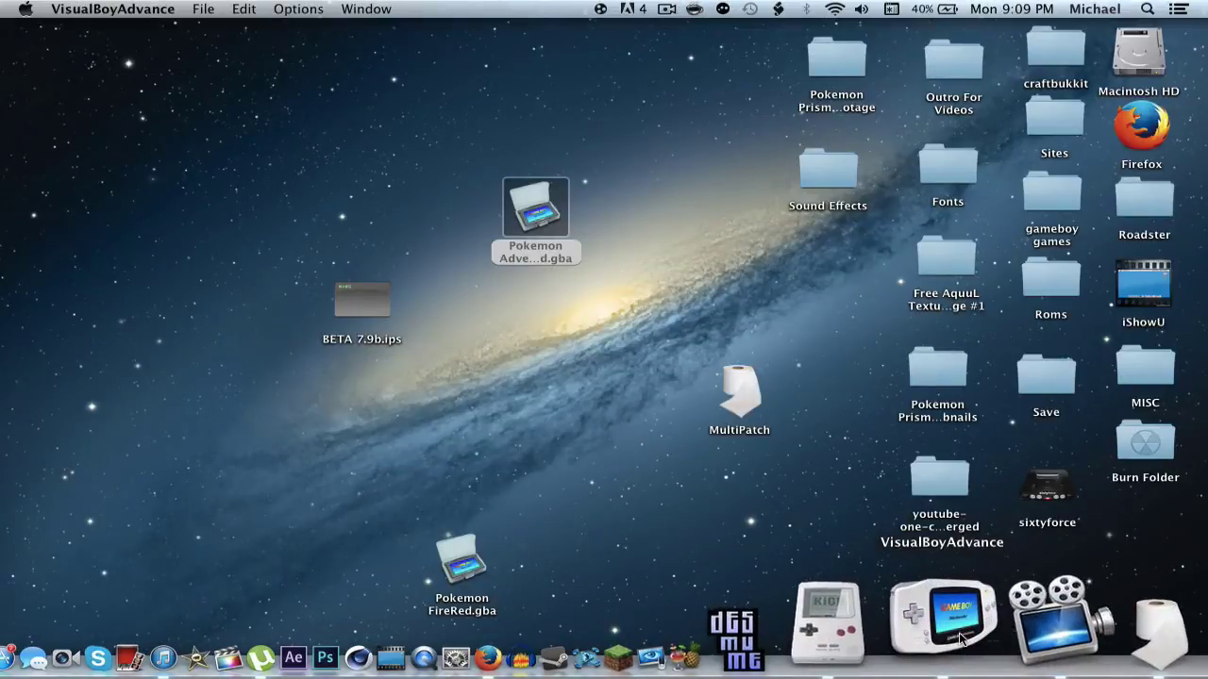
click(203, 9)
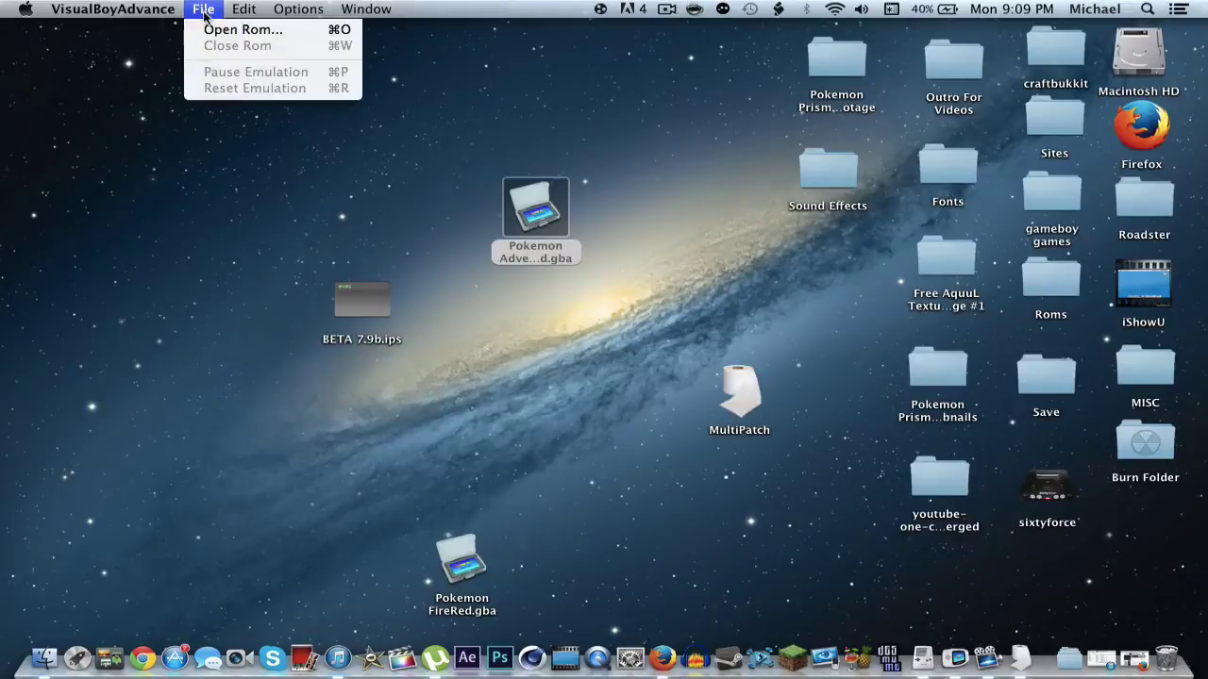
click(217, 31)
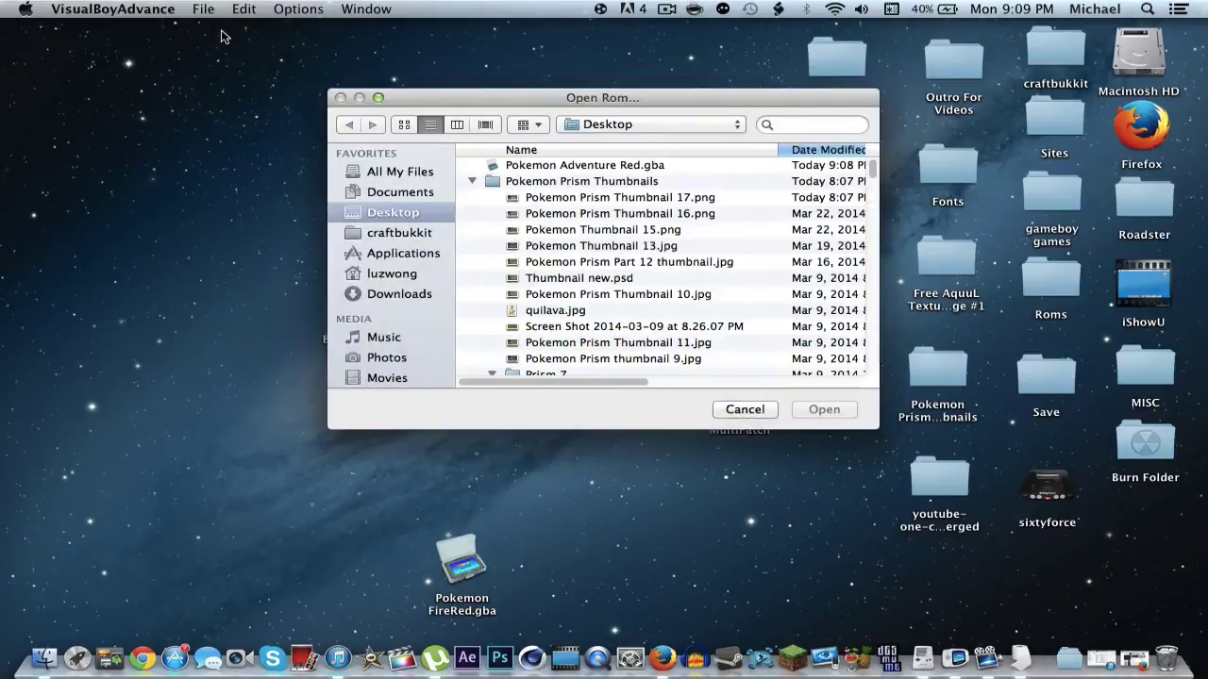
click(647, 166)
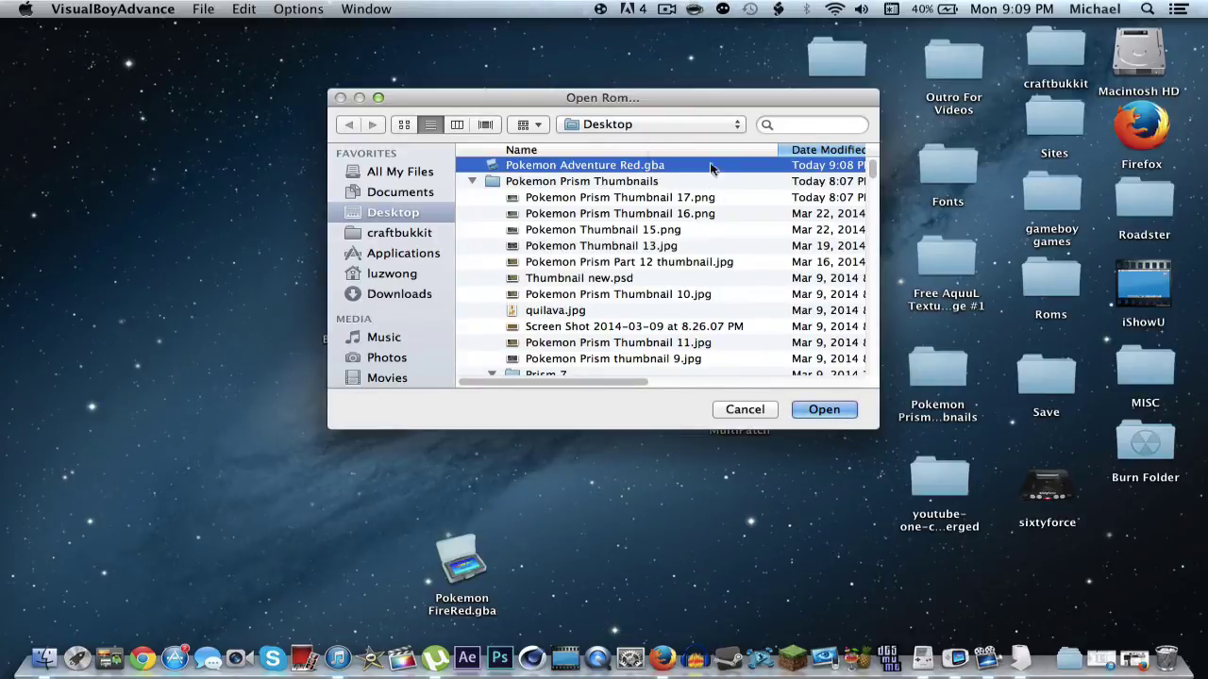
click(838, 415)
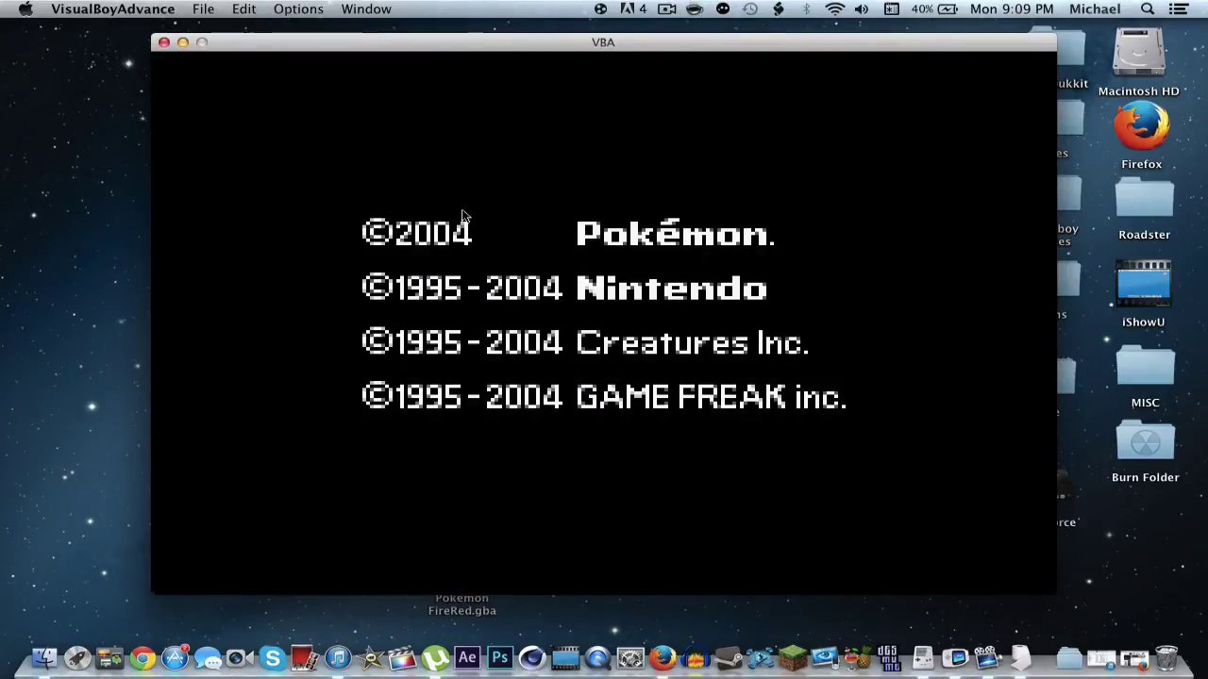